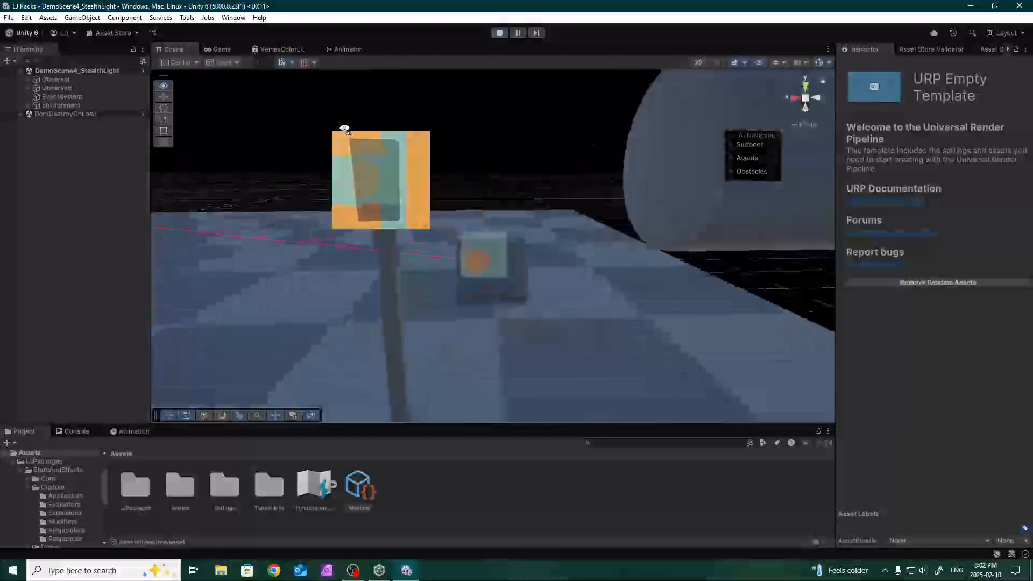
Examine the observed cube, the unlit torch and the observer in the running scene from several viewpoints
{"action": "scroll", "coordinate": [513, 144], "scroll_direction": "down", "scroll_amount": 5}
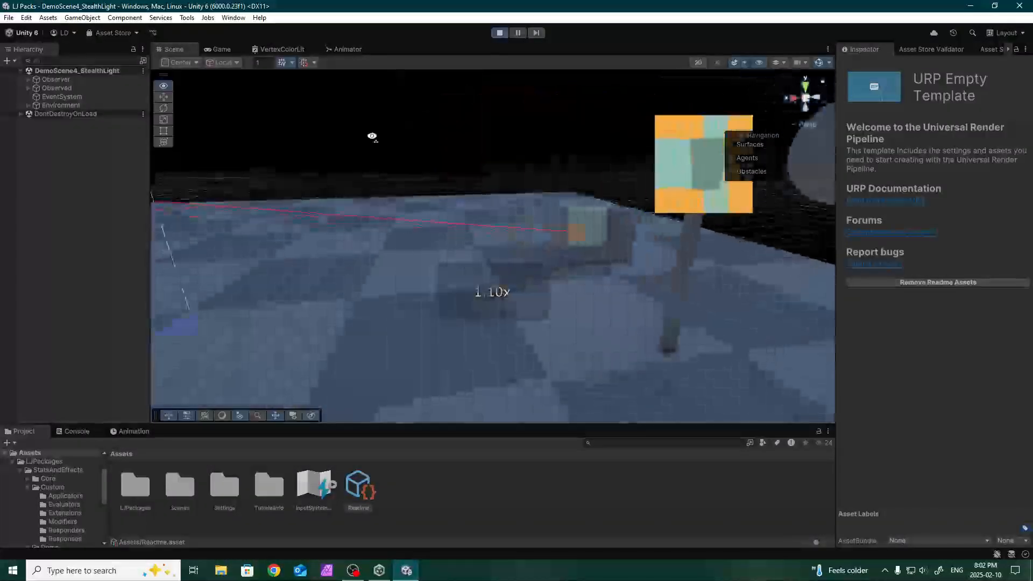
{"action": "key", "text": "s"}
{"action": "key", "text": "w"}
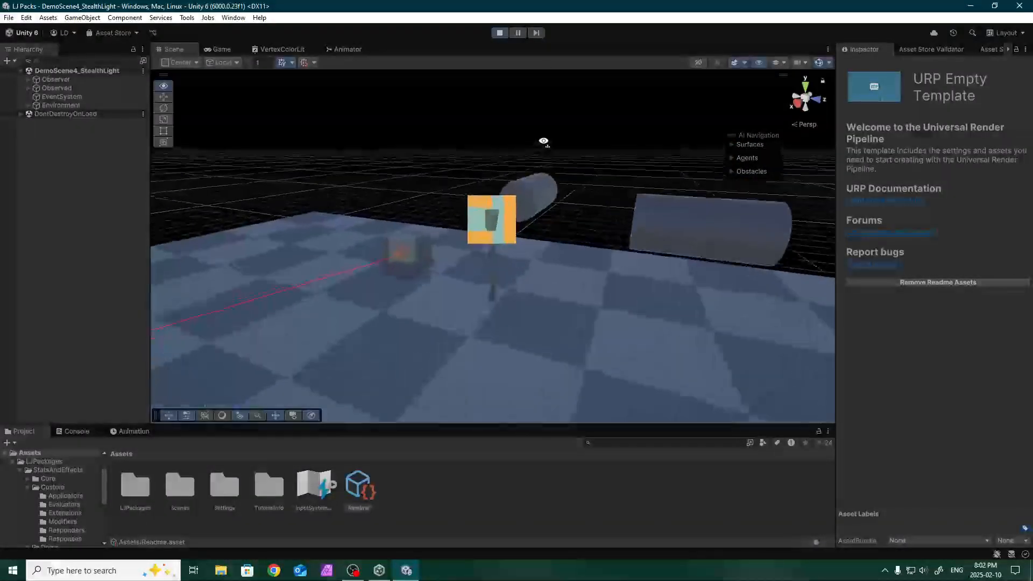
{"action": "key", "text": "a"}
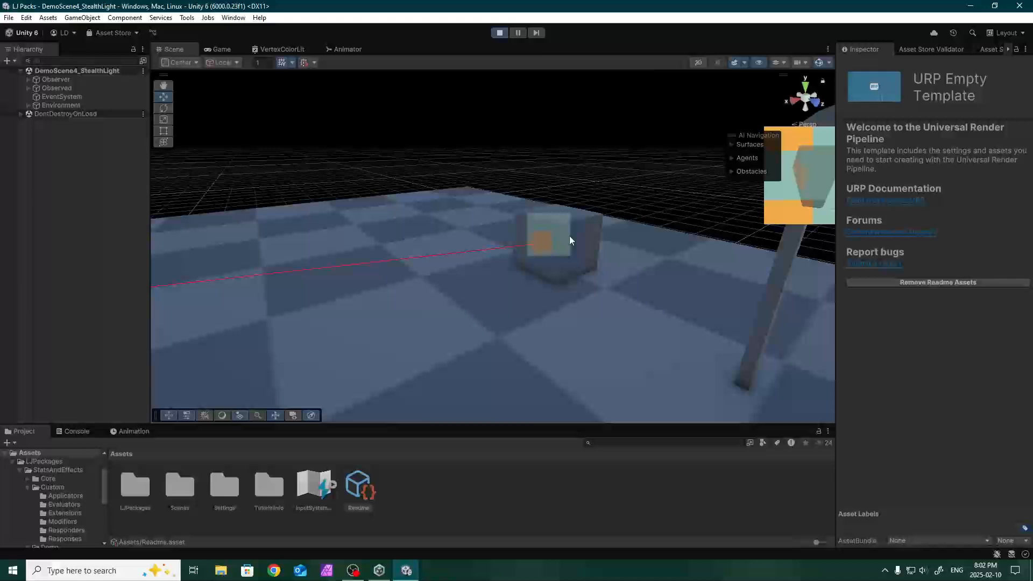
{"action": "left_click", "coordinate": [525, 249]}
{"action": "right_click_drag", "start_coordinate": [524, 249], "coordinate": [484, 175]}
{"action": "scroll", "coordinate": [396, 194], "scroll_direction": "up", "scroll_amount": 3}
{"action": "key", "text": "d"}
{"action": "left_click", "coordinate": [382, 157]}
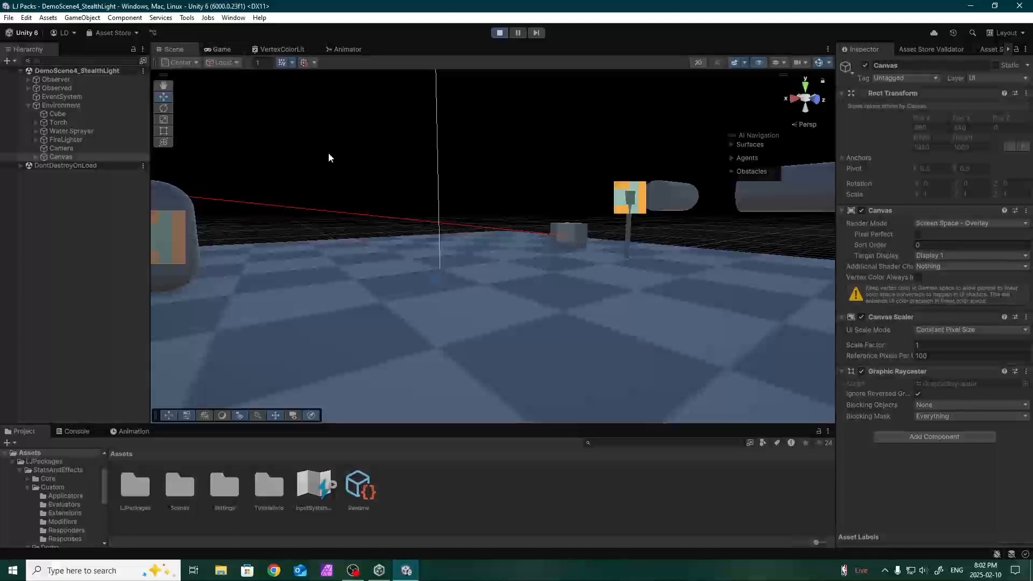
{"action": "scroll", "coordinate": [312, 192], "scroll_direction": "up", "scroll_amount": 2}
{"action": "right_click_drag", "start_coordinate": [330, 156], "coordinate": [312, 90]}
Light the torch from the running game and inspect the observer's sight line to the cube in the Scene view
{"action": "left_click", "coordinate": [222, 49]}
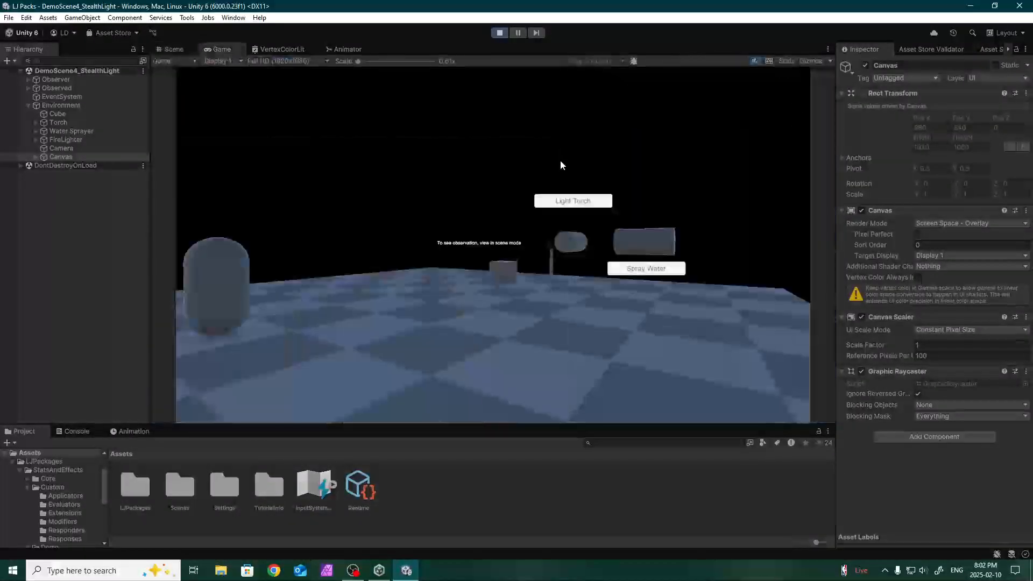
{"action": "left_click", "coordinate": [573, 203]}
{"action": "left_click", "coordinate": [173, 50]}
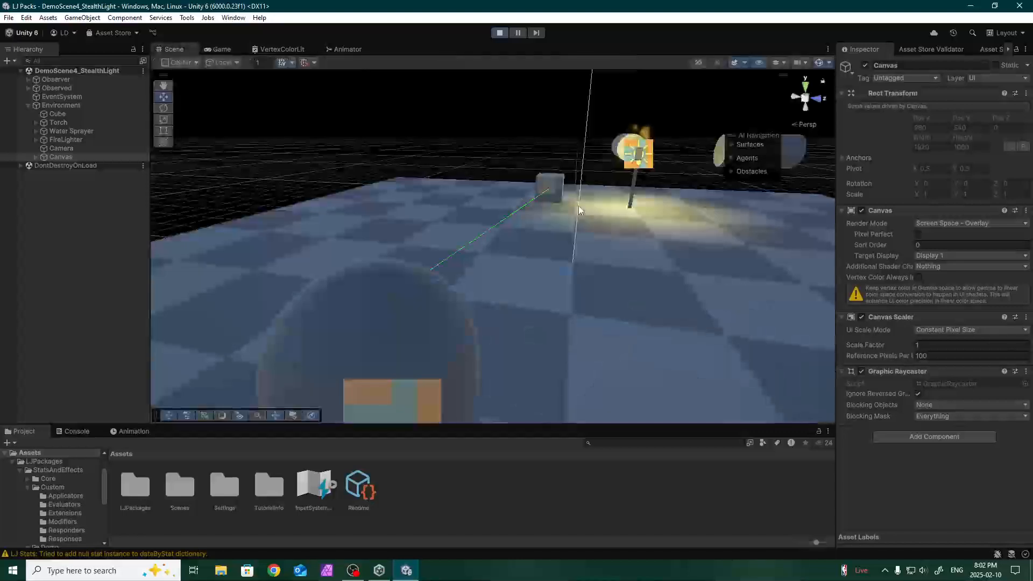
{"action": "right_click_drag", "start_coordinate": [579, 206], "coordinate": [432, 164]}
{"action": "scroll", "coordinate": [511, 181], "scroll_direction": "up", "scroll_amount": 3}
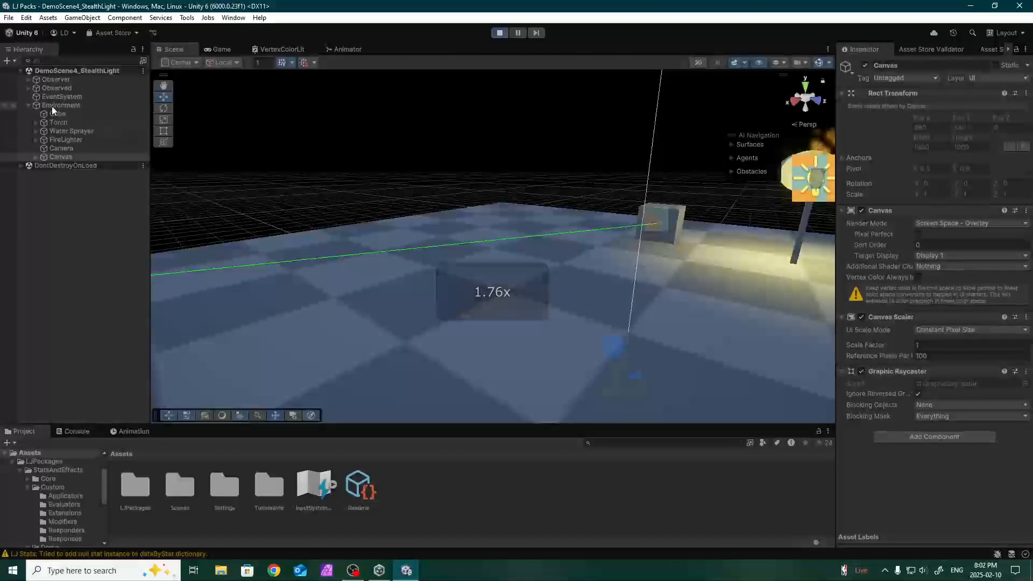
Check the Observed cube's Lit stat and move the cube out of the torchlight
{"action": "left_click", "coordinate": [51, 88]}
{"action": "scroll", "coordinate": [935, 407], "scroll_direction": "down", "scroll_amount": 1}
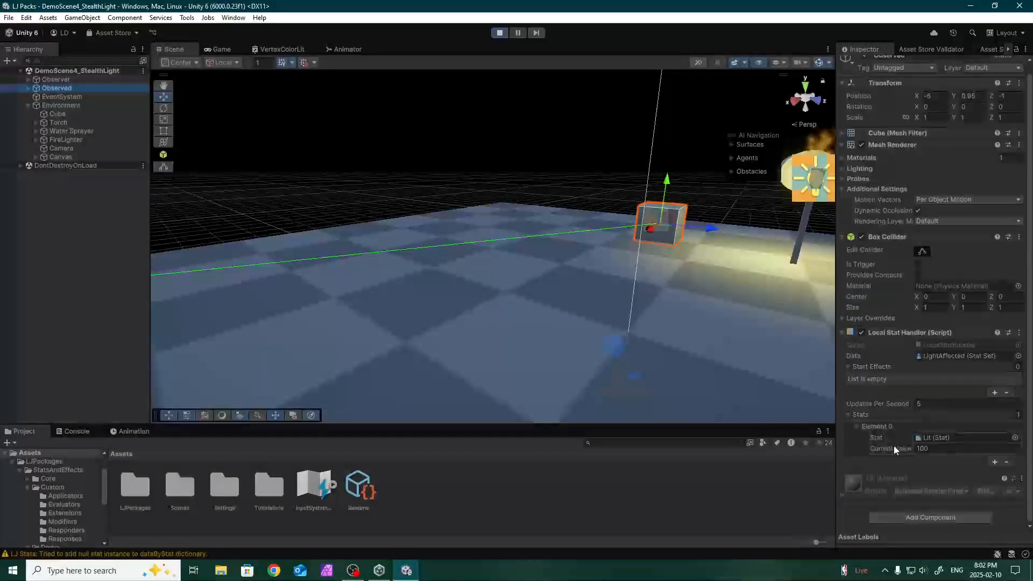
{"action": "scroll", "coordinate": [584, 346], "scroll_direction": "up", "scroll_amount": 2}
{"action": "right_click_drag", "start_coordinate": [573, 254], "coordinate": [481, 221]}
{"action": "left_click_drag", "start_coordinate": [494, 210], "coordinate": [429, 196]}
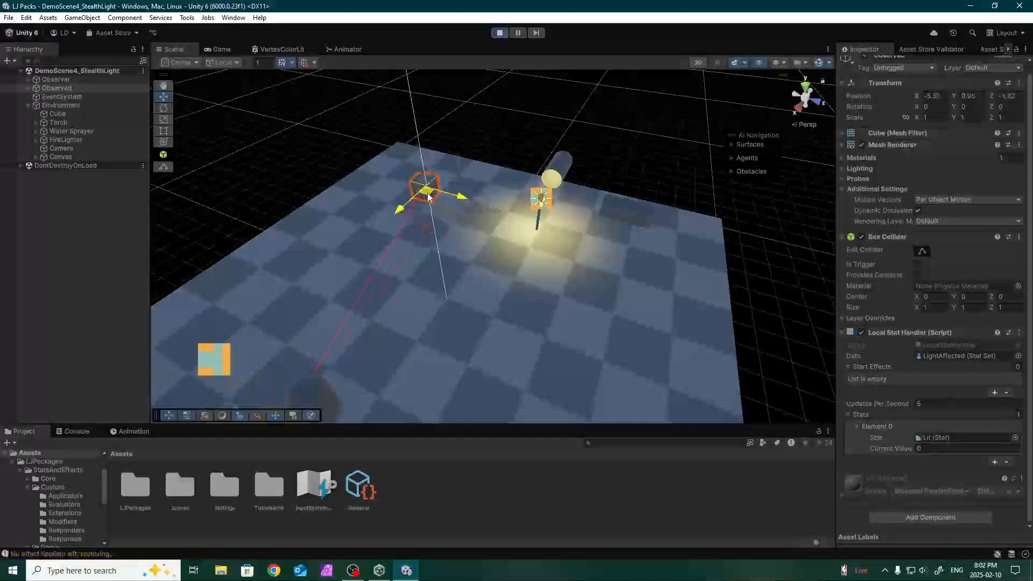
Move the Observed cube back into the torchlight at about X -5.47, Z -0.11
{"action": "right_click_drag", "start_coordinate": [349, 270], "coordinate": [436, 233]}
{"action": "left_click_drag", "start_coordinate": [436, 234], "coordinate": [547, 233]}
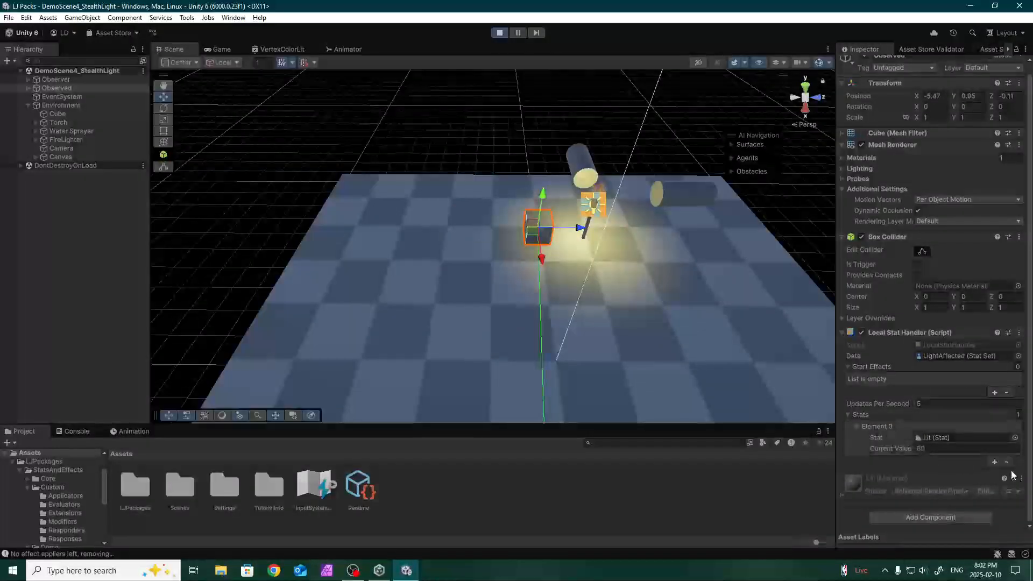
{"action": "scroll", "coordinate": [482, 178], "scroll_direction": "up", "scroll_amount": 2}
{"action": "right_click_drag", "start_coordinate": [485, 183], "coordinate": [485, 285]}
{"action": "scroll", "coordinate": [485, 285], "scroll_direction": "down", "scroll_amount": 3}
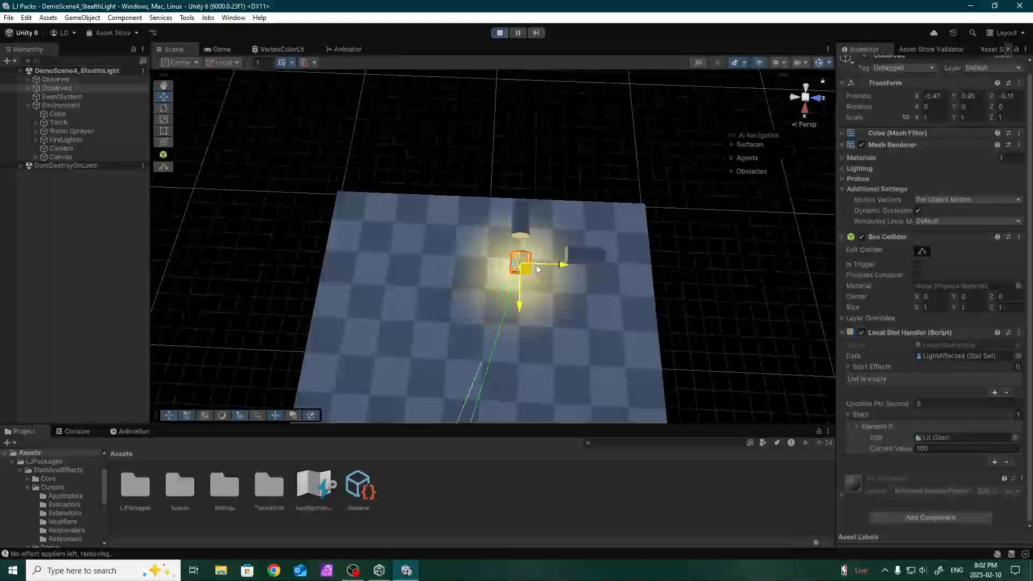
Move the Observed cube to the floor's far edge and back beside the torch at about X -5.92, Z -0.07
{"action": "left_click_drag", "start_coordinate": [538, 269], "coordinate": [646, 409]}
{"action": "right_click_drag", "start_coordinate": [533, 286], "coordinate": [682, 337]}
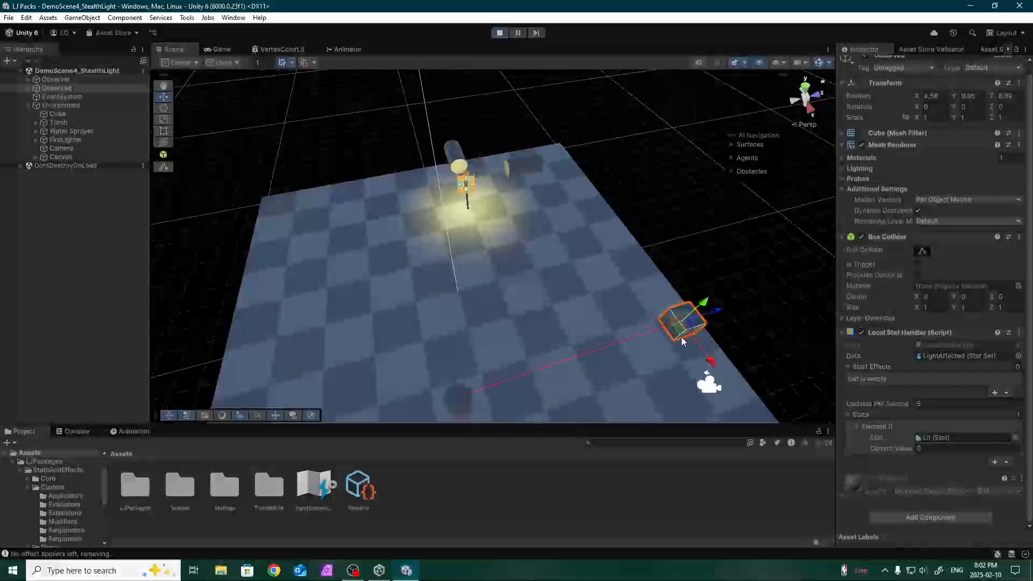
{"action": "left_click_drag", "start_coordinate": [681, 337], "coordinate": [488, 237]}
{"action": "right_click_drag", "start_coordinate": [487, 237], "coordinate": [430, 140]}
Extinguish the torch by spraying water in the running game and check the sight line in the Scene view
{"action": "left_click", "coordinate": [218, 49]}
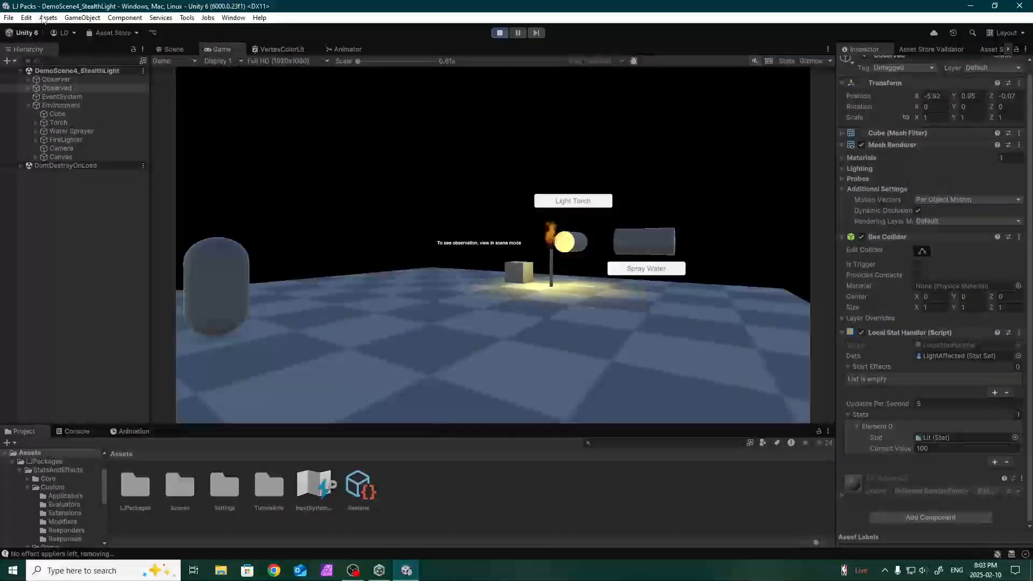
{"action": "left_click", "coordinate": [168, 49]}
{"action": "left_click", "coordinate": [215, 48]}
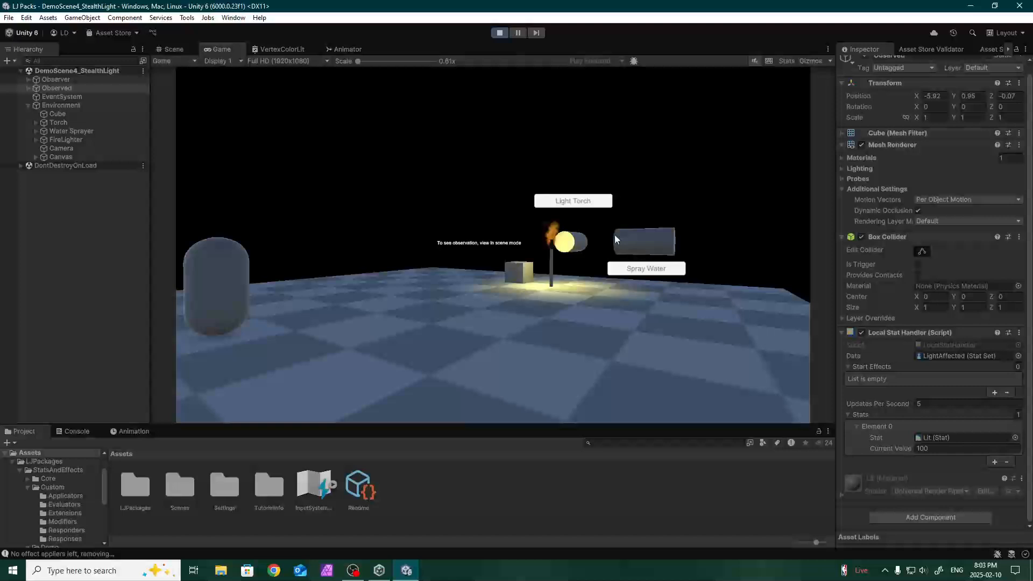
{"action": "left_click", "coordinate": [645, 273]}
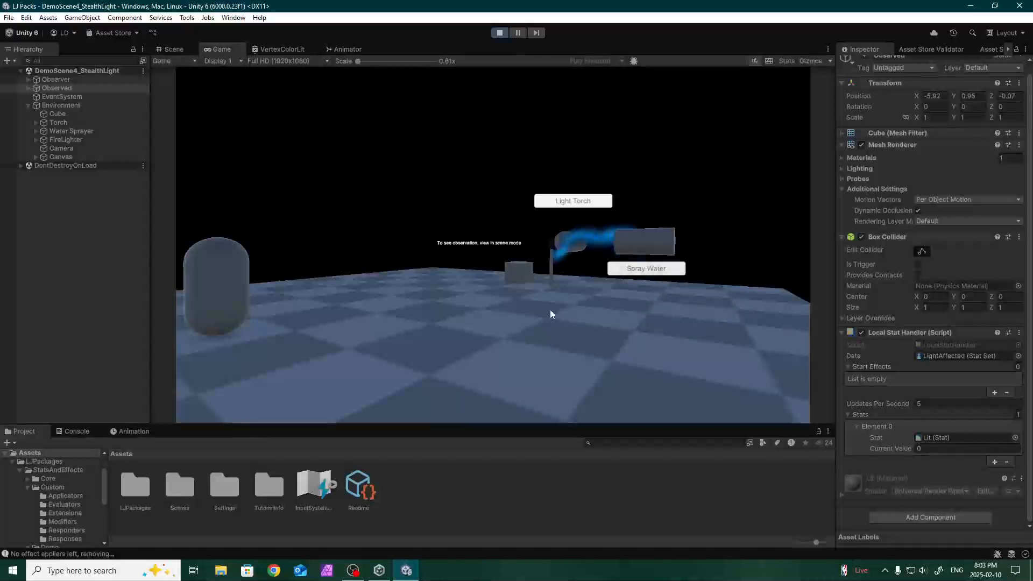
{"action": "left_click", "coordinate": [174, 49]}
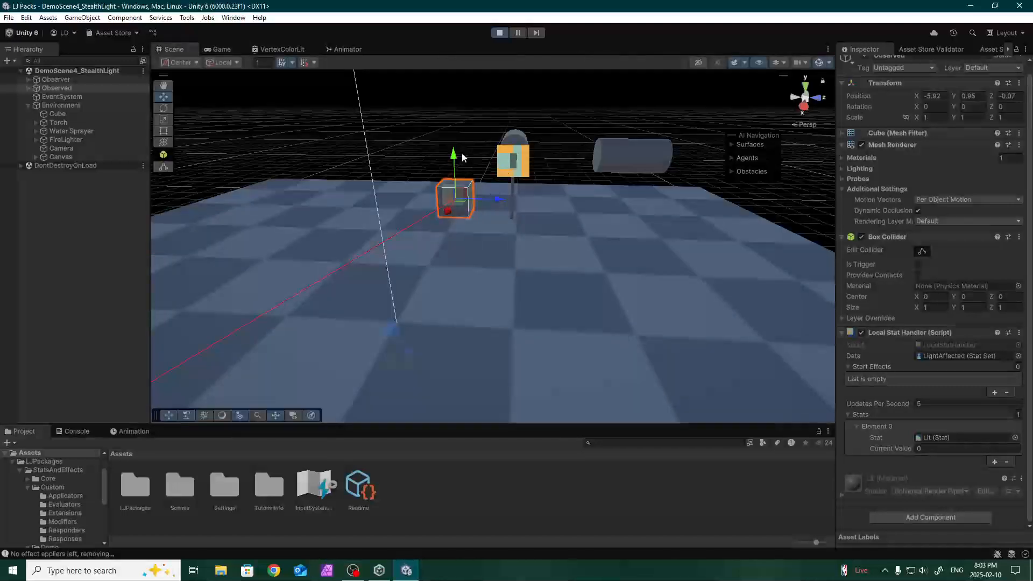
Raise the Observed cube to about Y 1.14 and light the torch again from the running game
{"action": "mouse_move", "coordinate": [463, 158]}
{"action": "left_mouse_down"}
{"action": "mouse_move", "coordinate": [462, 135]}
{"action": "mouse_move", "coordinate": [462, 151]}
{"action": "left_mouse_up"}
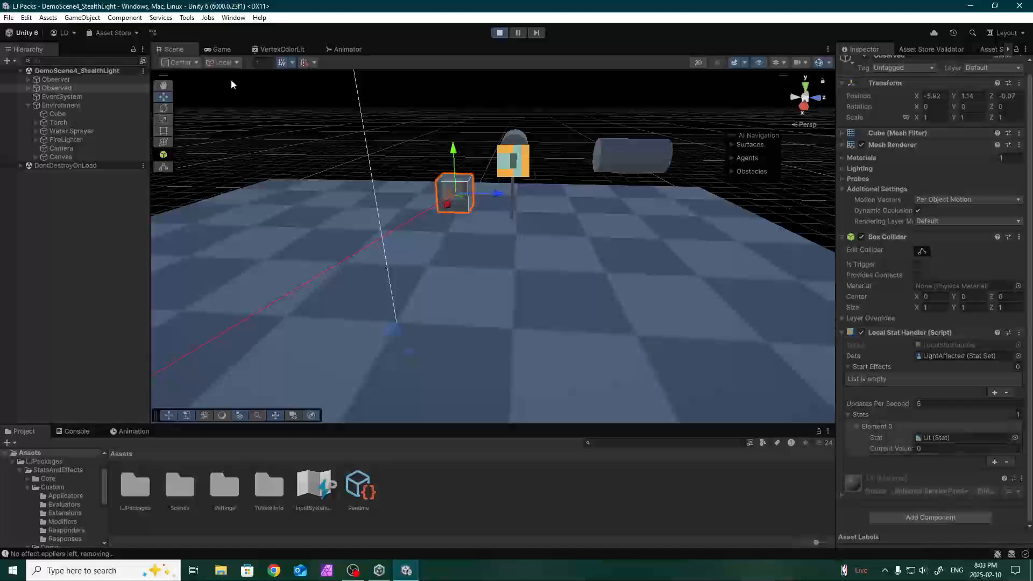
{"action": "left_click", "coordinate": [220, 49]}
{"action": "left_click", "coordinate": [600, 204]}
{"action": "left_click", "coordinate": [177, 49]}
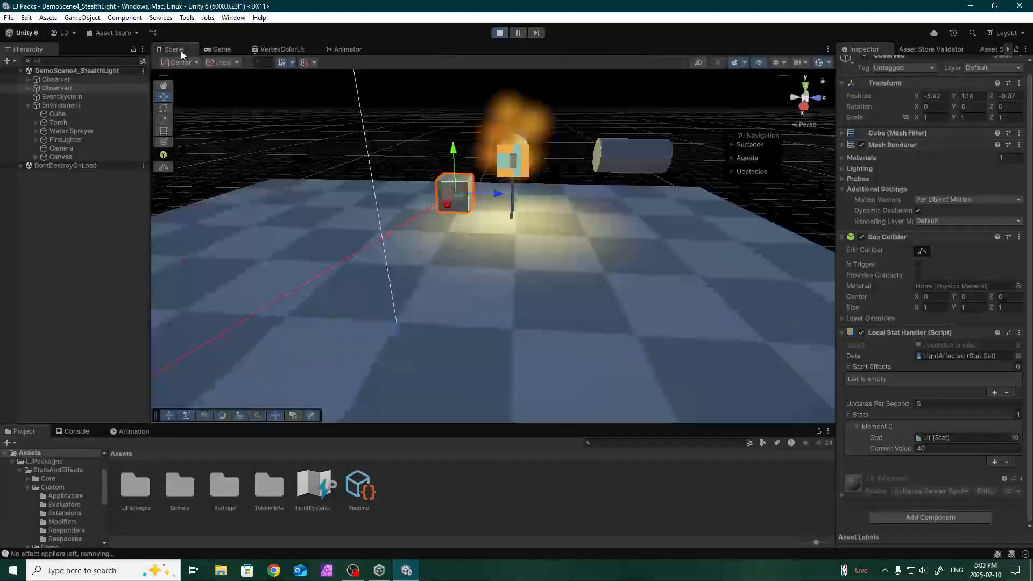
Move the Observed cube away from the torch to about Z -4.76 and put the torch out with the water spray
{"action": "left_click_drag", "start_coordinate": [473, 211], "coordinate": [329, 193]}
{"action": "left_click", "coordinate": [219, 49]}
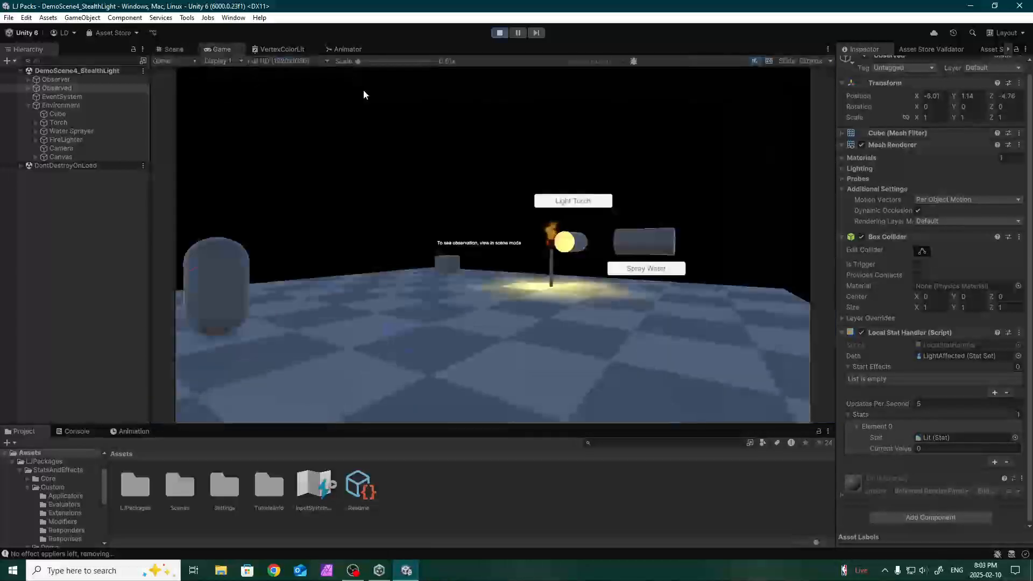
{"action": "left_click", "coordinate": [645, 269]}
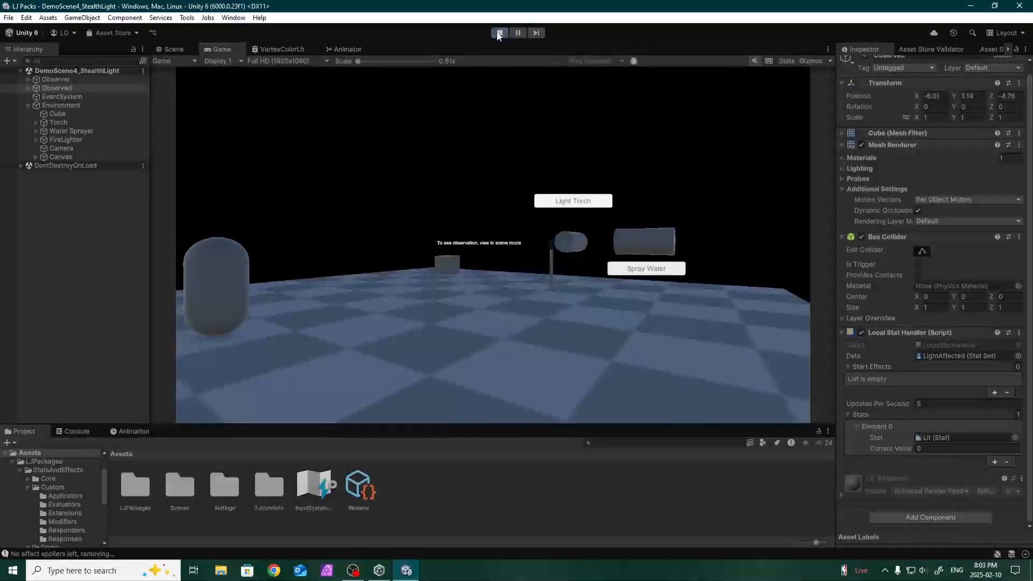
Stop the running scene and return to the Scene view near the cube and torch
{"action": "left_click", "coordinate": [499, 33]}
{"action": "left_click", "coordinate": [174, 49]}
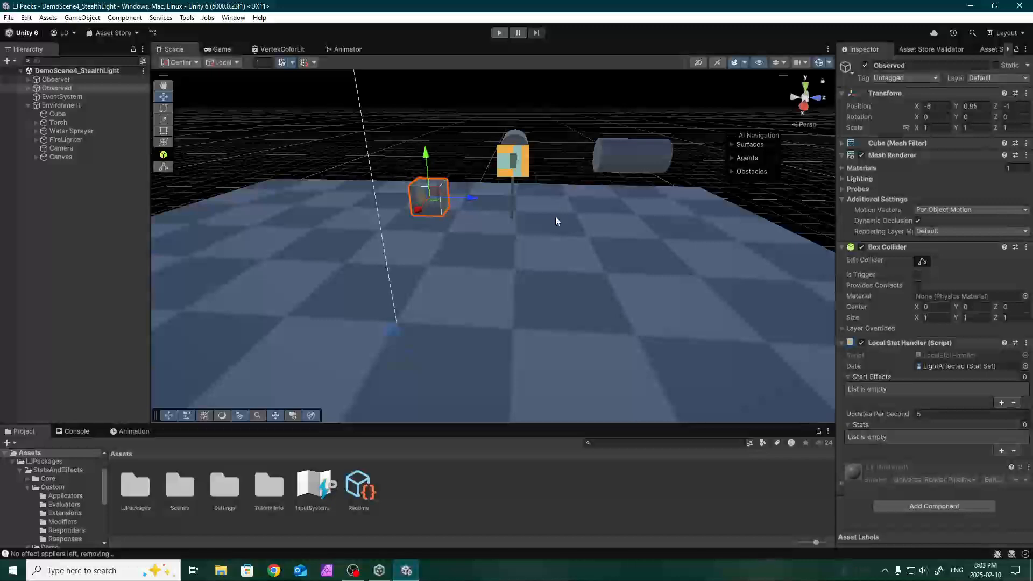
{"action": "mouse_move", "coordinate": [556, 216]}
{"action": "right_mouse_down"}
{"action": "mouse_move", "coordinate": [551, 228]}
{"action": "mouse_move", "coordinate": [576, 225]}
{"action": "mouse_move", "coordinate": [565, 220]}
{"action": "right_mouse_up"}
{"action": "scroll", "coordinate": [562, 226], "scroll_direction": "up", "scroll_amount": 2}
{"action": "key", "text": "w"}
Inspect the Observer's Observe Lit Object Demo settings and the Observed cube's Local Stat Handler
{"action": "left_click", "coordinate": [56, 79]}
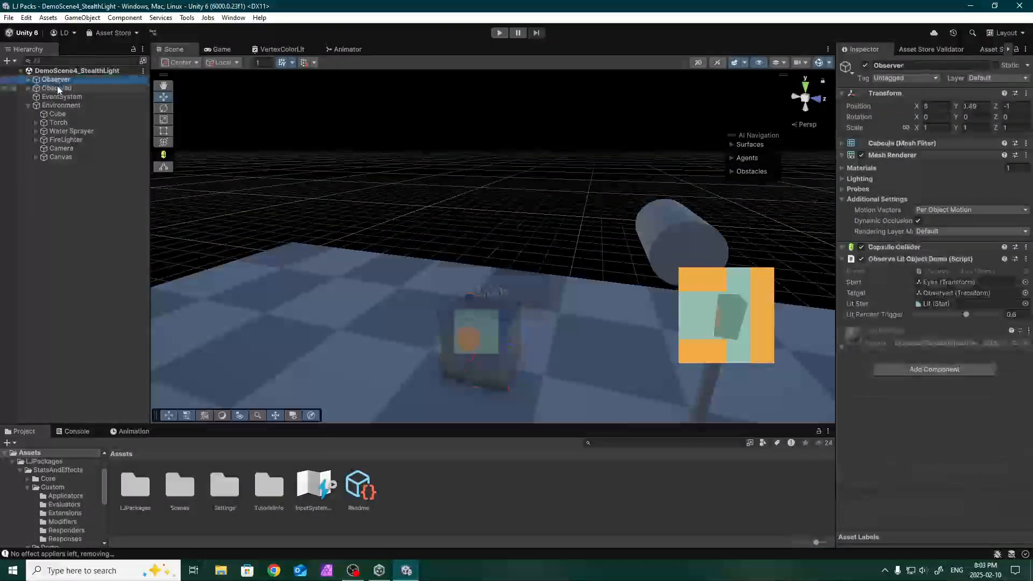
{"action": "left_click", "coordinate": [56, 88]}
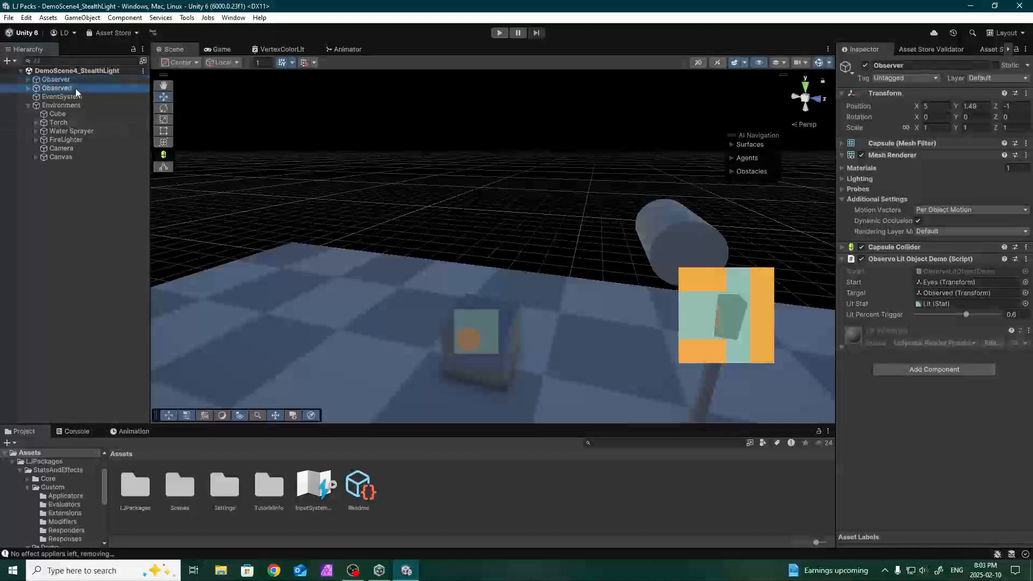
{"action": "scroll", "coordinate": [494, 300], "scroll_direction": "up", "scroll_amount": 2}
{"action": "right_click_drag", "start_coordinate": [452, 277], "coordinate": [572, 320]}
{"action": "key", "text": "w"}
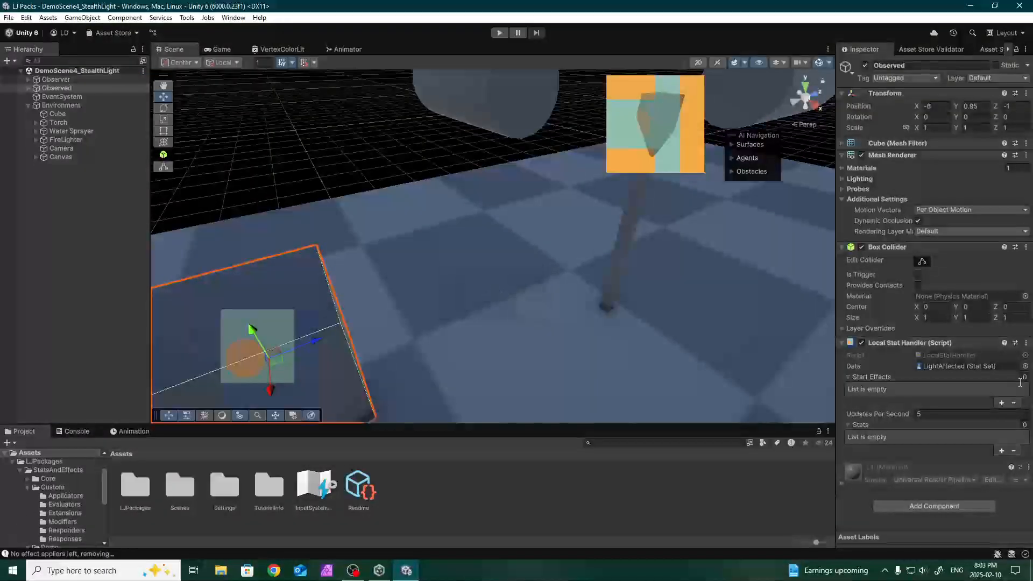
Open the cube's LightAffected stat set and review the Lit stat and the Darken and LightUp effects
{"action": "left_click", "coordinate": [961, 367]}
{"action": "left_click", "coordinate": [229, 494]}
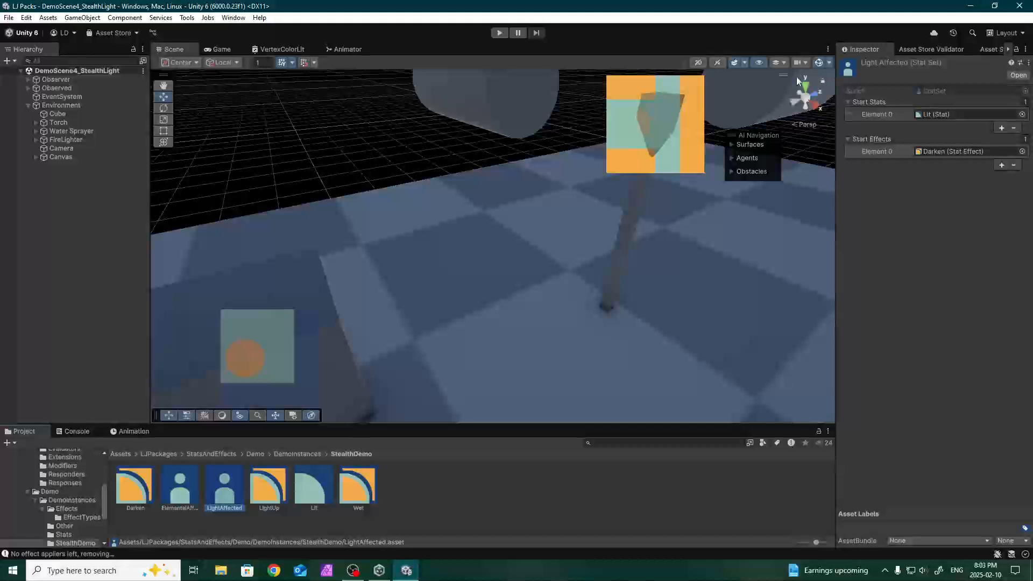
{"action": "left_click", "coordinate": [313, 490]}
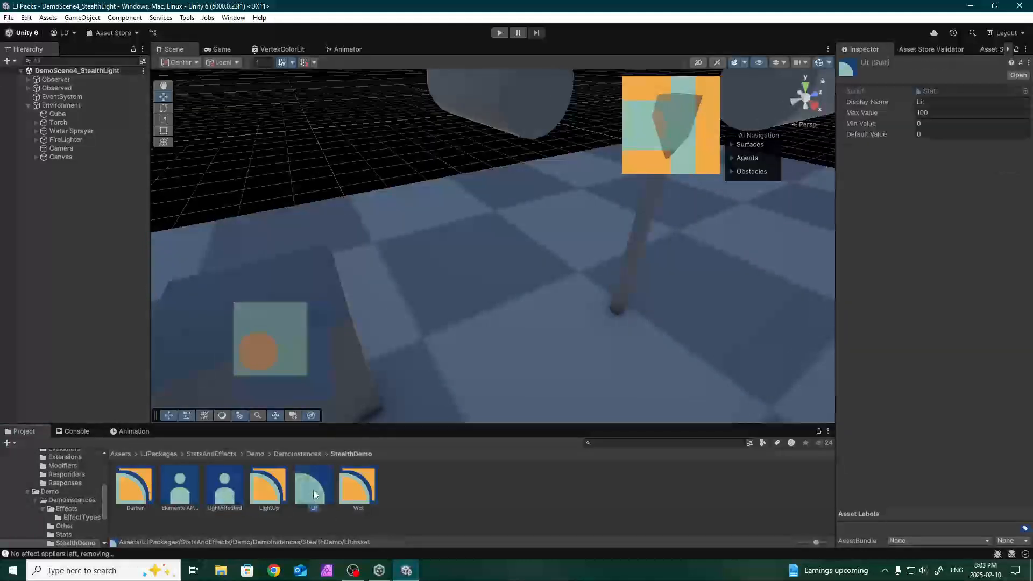
{"action": "left_click", "coordinate": [131, 489]}
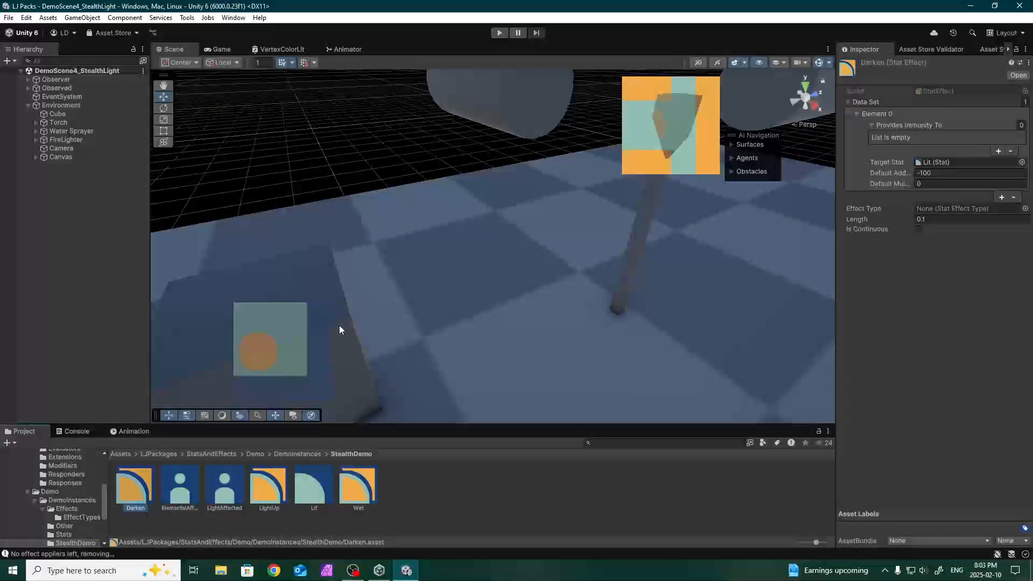
{"action": "left_click", "coordinate": [266, 490]}
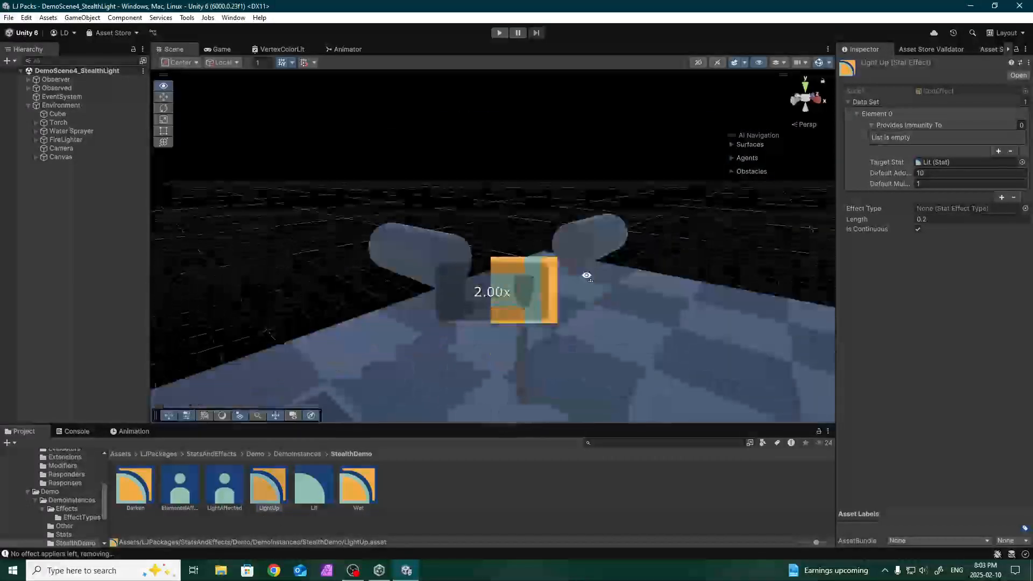
Compare the LightUp effect's settings with those of Darken while viewing the torch and cube
{"action": "left_click", "coordinate": [317, 163]}
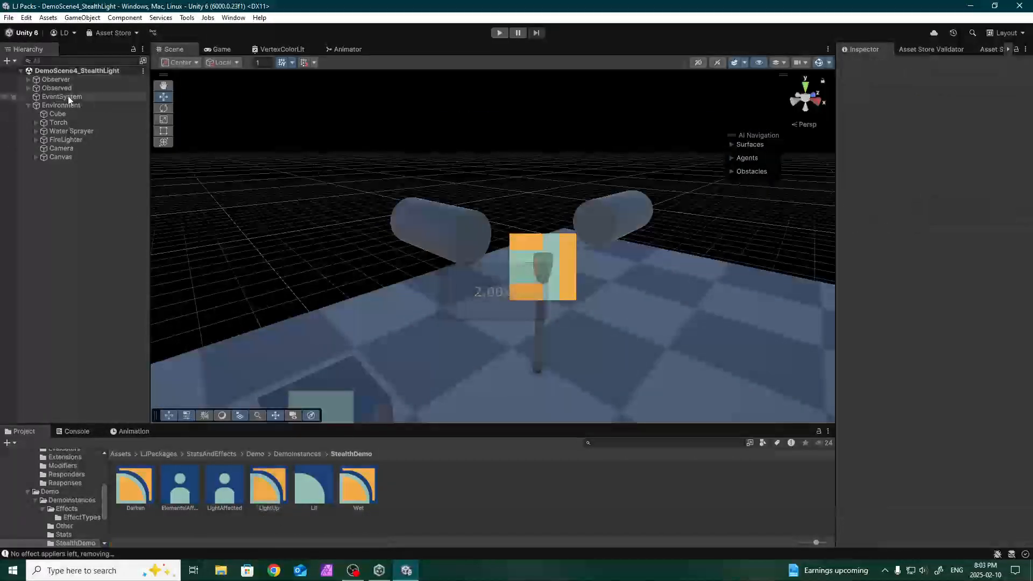
{"action": "left_click", "coordinate": [273, 488]}
{"action": "key", "text": "w"}
{"action": "scroll", "coordinate": [519, 256], "scroll_direction": "up", "scroll_amount": 2}
{"action": "right_click_drag", "start_coordinate": [681, 210], "coordinate": [473, 291]}
{"action": "left_click", "coordinate": [146, 495]}
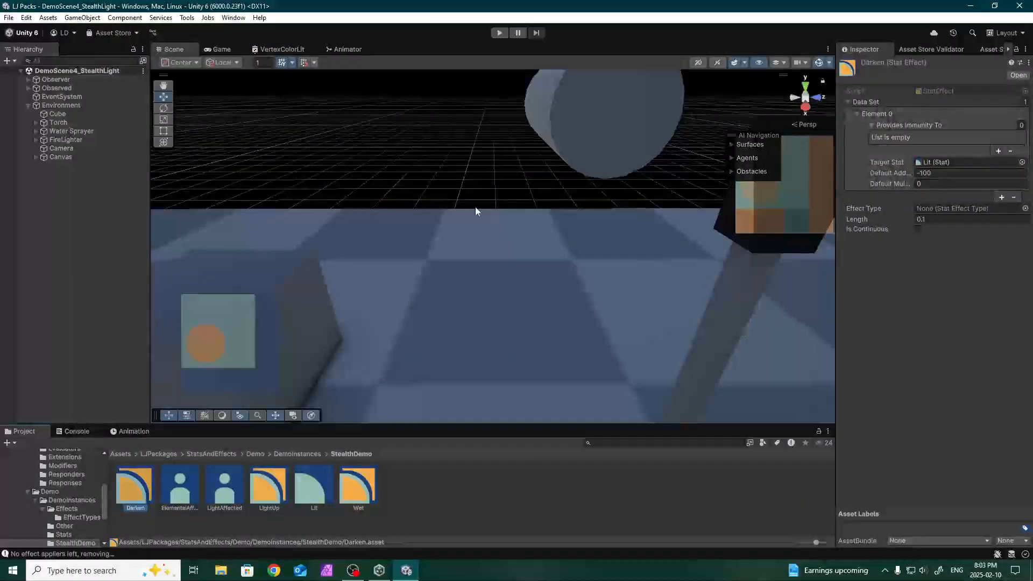
{"action": "key", "text": "s"}
{"action": "scroll", "coordinate": [403, 193], "scroll_direction": "up", "scroll_amount": 1}
{"action": "right_click_drag", "start_coordinate": [476, 208], "coordinate": [406, 181]}
{"action": "right_click_drag", "start_coordinate": [321, 276], "coordinate": [461, 264]}
{"action": "scroll", "coordinate": [462, 264], "scroll_direction": "up", "scroll_amount": 1}
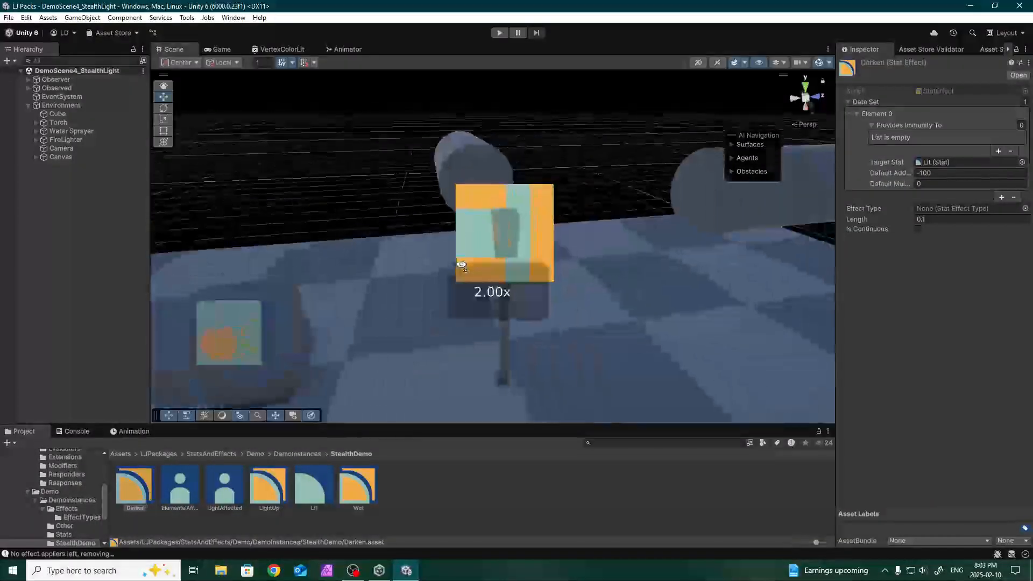
{"action": "right_click_drag", "start_coordinate": [288, 131], "coordinate": [434, 131]}
Reopen the LightAffected stat set and locate the assets used as its start stat and start effect
{"action": "left_click", "coordinate": [232, 495]}
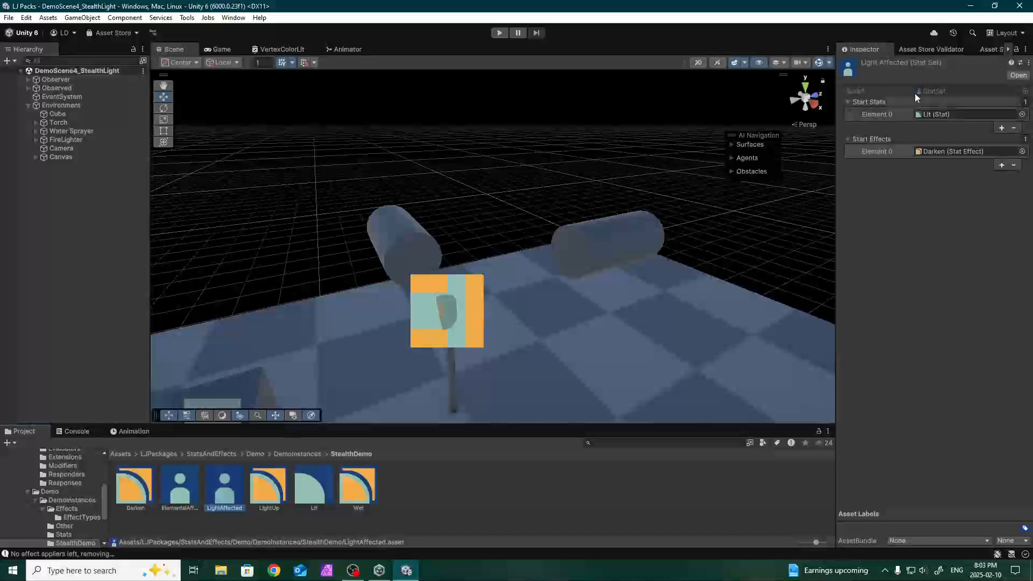
{"action": "left_click", "coordinate": [937, 114]}
{"action": "left_click", "coordinate": [941, 148]}
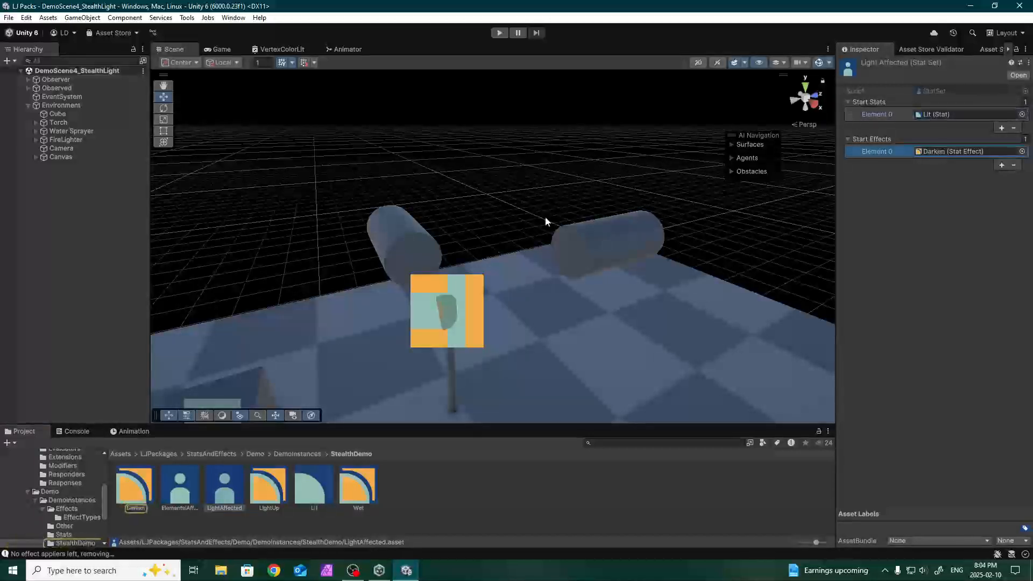
{"action": "scroll", "coordinate": [397, 272], "scroll_direction": "up", "scroll_amount": 1}
{"action": "right_click_drag", "start_coordinate": [545, 218], "coordinate": [501, 231]}
{"action": "key", "text": "w"}
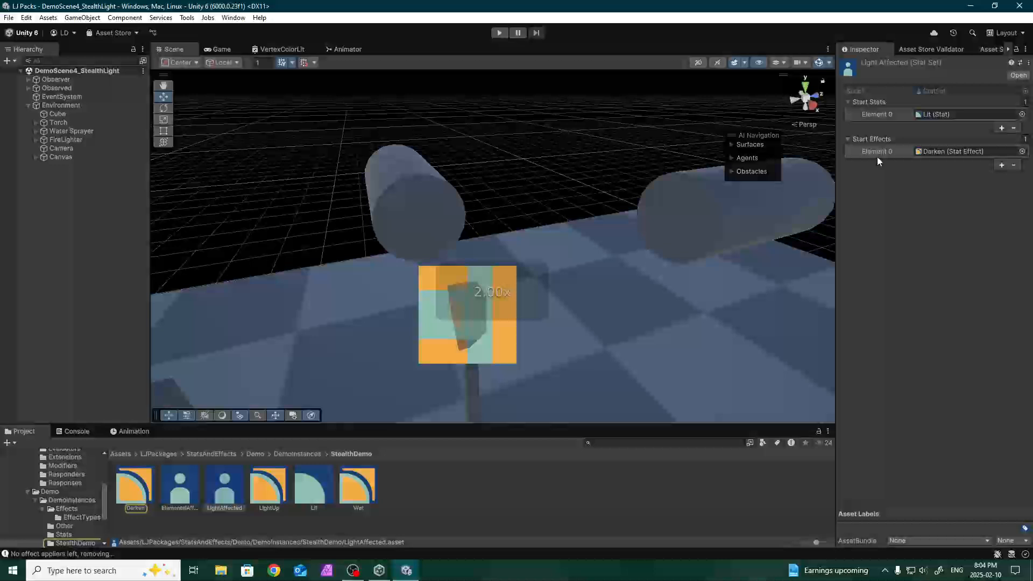
{"action": "left_click", "coordinate": [937, 114]}
{"action": "right_click_drag", "start_coordinate": [683, 180], "coordinate": [679, 203]}
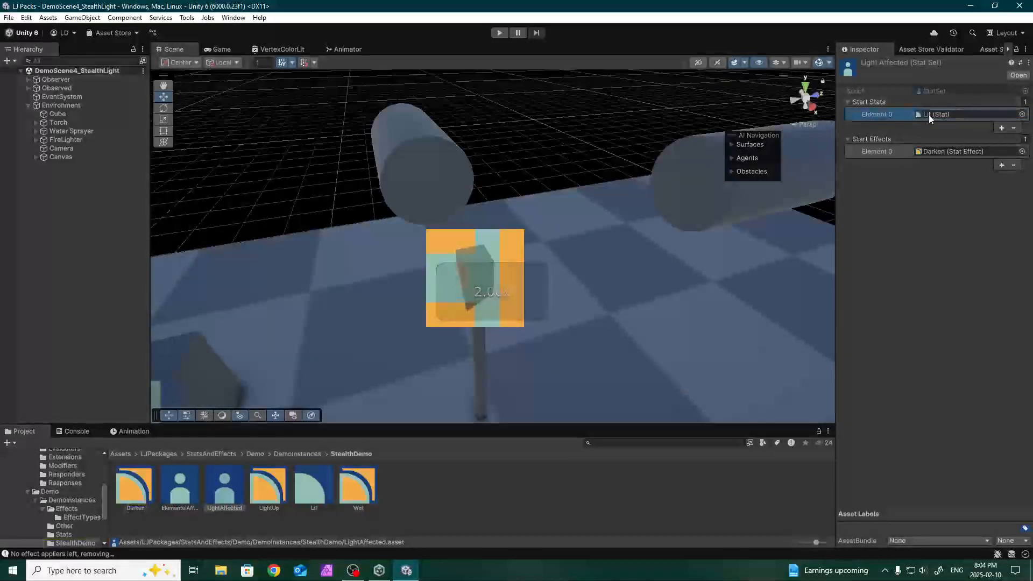
Review the start stats and start effects of the LightAffected stat set, then open the Lit stat's settings
{"action": "left_click", "coordinate": [873, 152]}
{"action": "left_click", "coordinate": [917, 104]}
{"action": "left_click", "coordinate": [905, 110]}
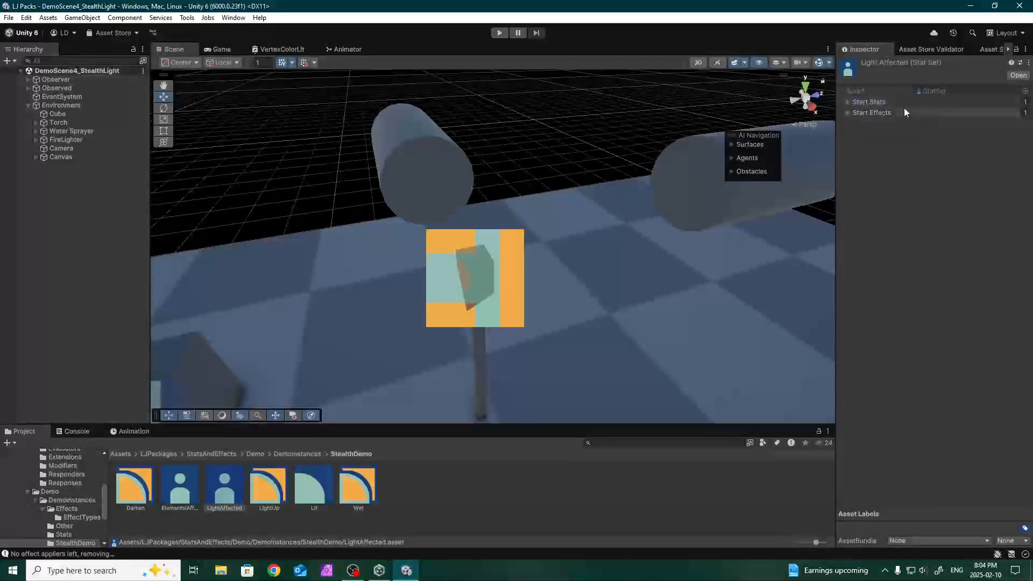
{"action": "left_click", "coordinate": [936, 103]}
{"action": "left_click", "coordinate": [933, 111]}
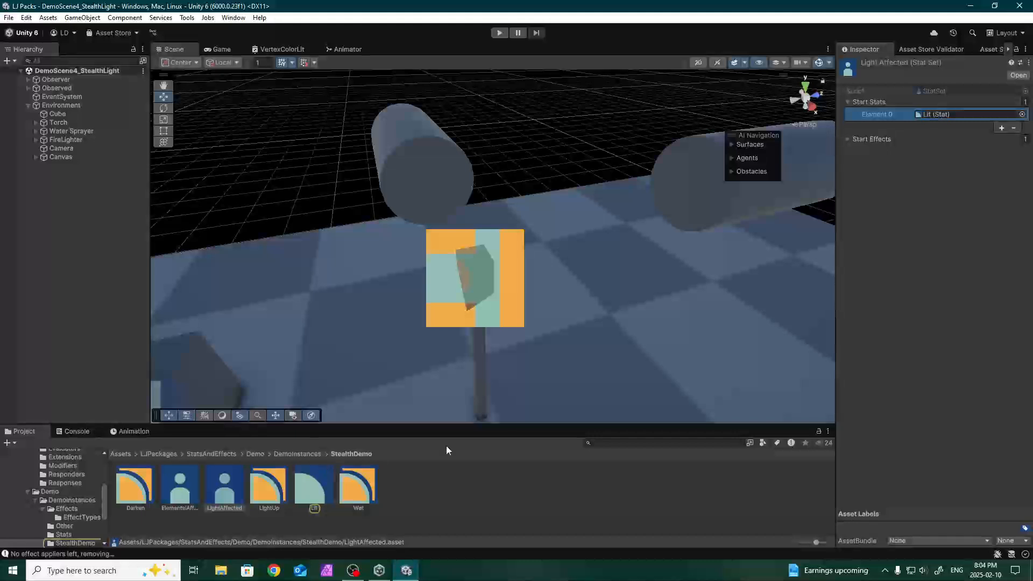
{"action": "left_click", "coordinate": [327, 474]}
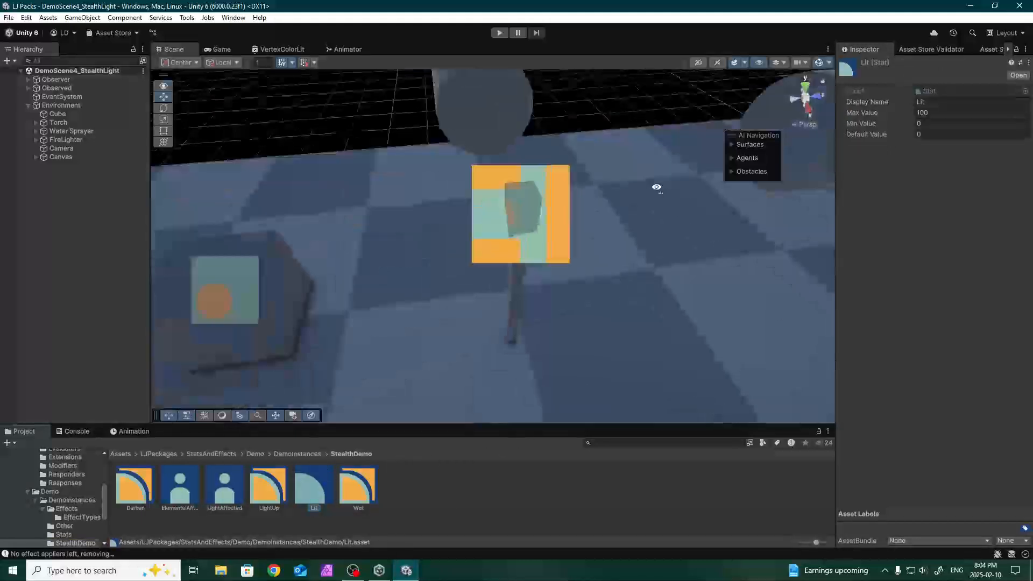
Select the Observed cube and bring it into view with its Local Stat Handler settings
{"action": "left_click", "coordinate": [52, 114]}
{"action": "double_click", "coordinate": [58, 105]}
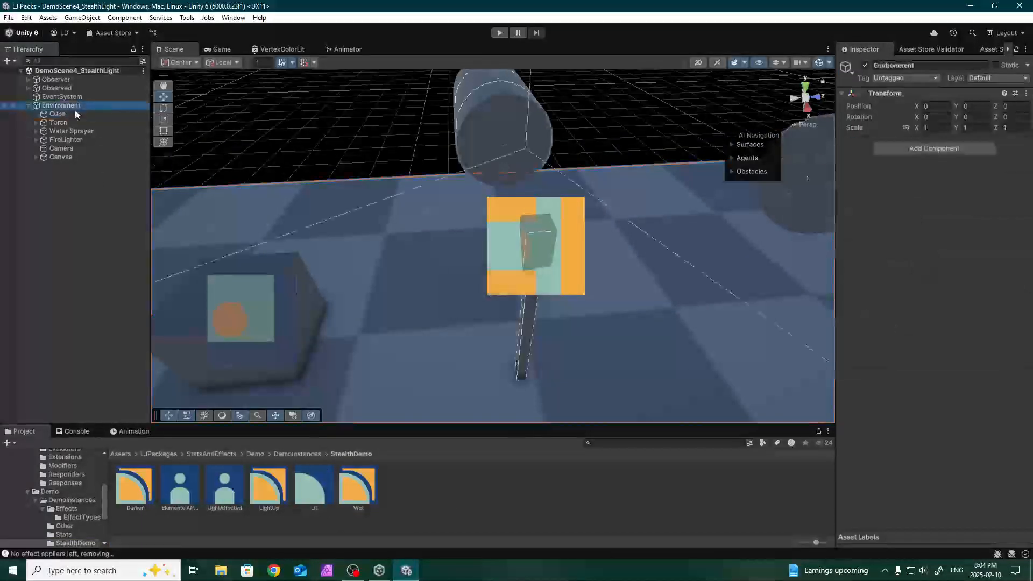
{"action": "double_click", "coordinate": [76, 90]}
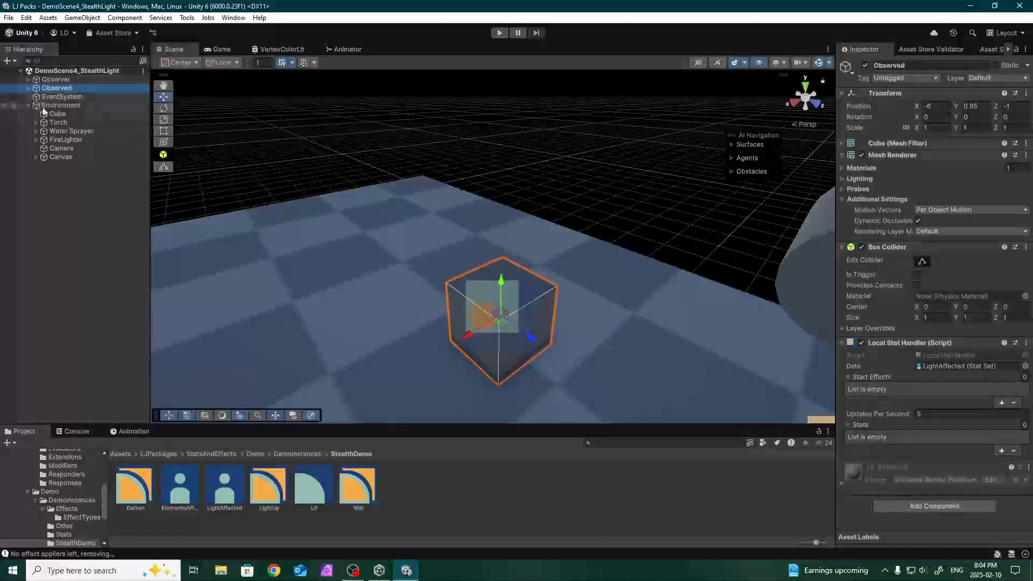
Inspect the Water Sprayer's Timed Unity Event, including its start and end occurrences and time, with a wider Inspector
{"action": "double_click", "coordinate": [54, 132]}
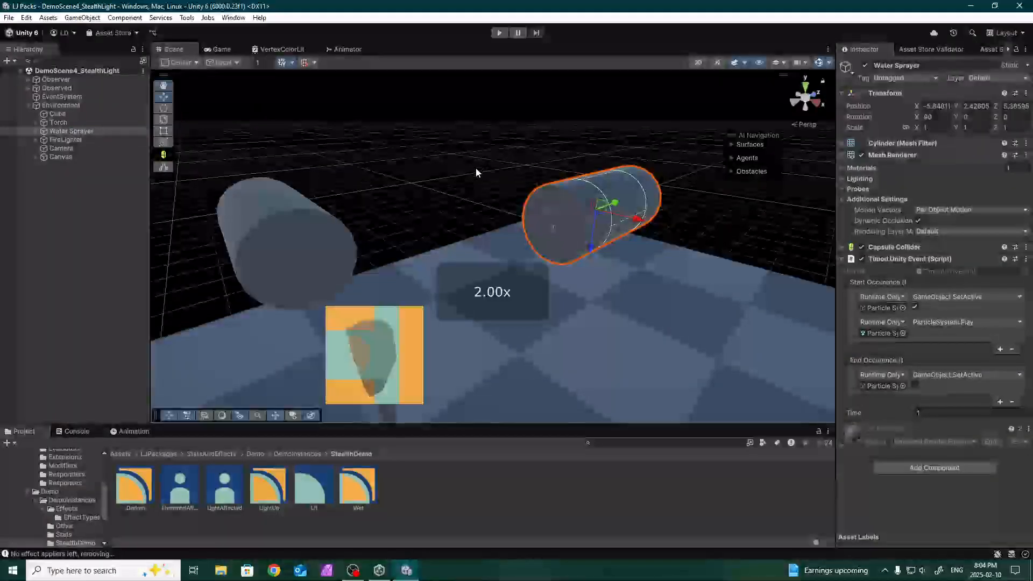
{"action": "left_click", "coordinate": [895, 260]}
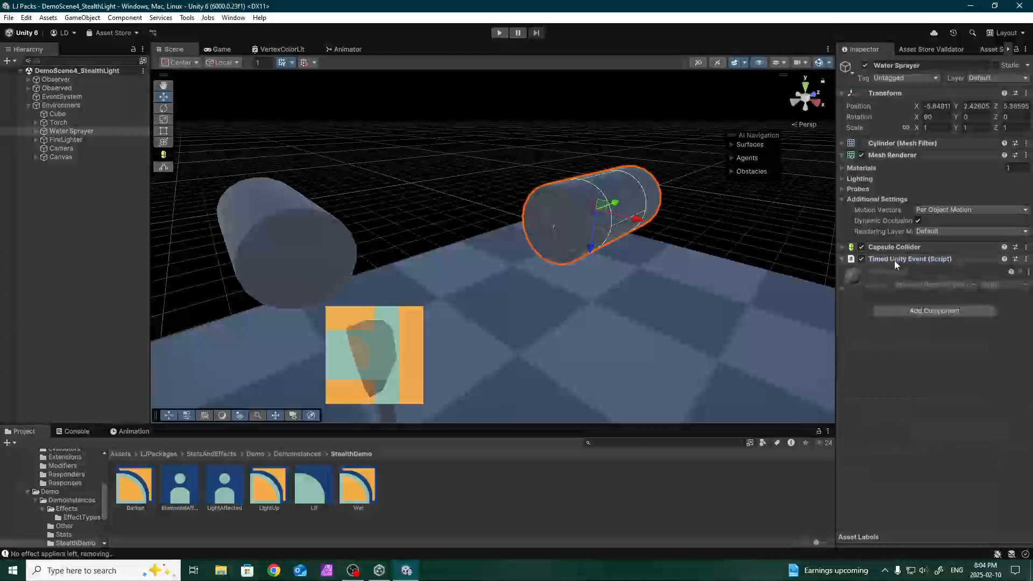
{"action": "left_click", "coordinate": [894, 260]}
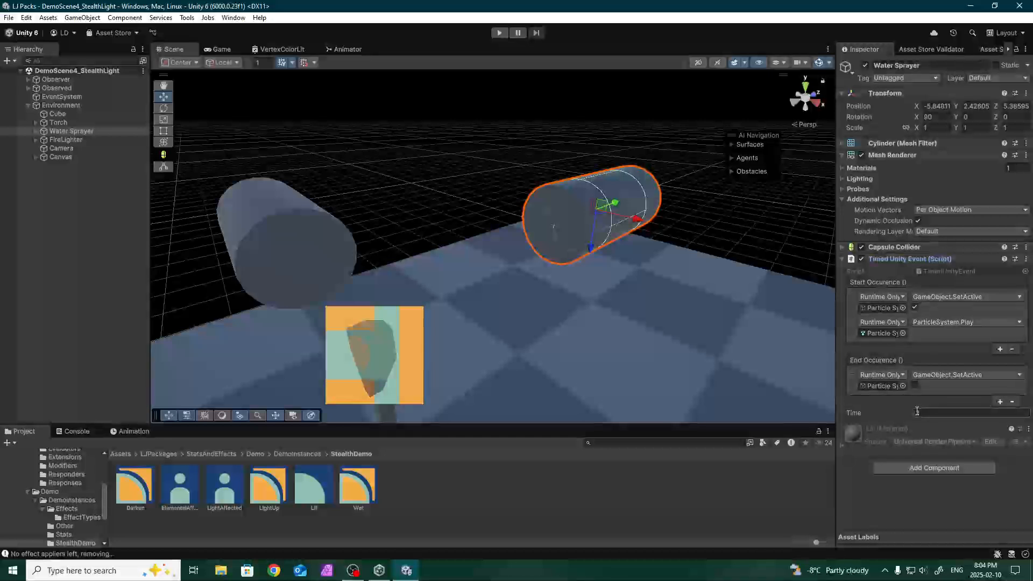
{"action": "type", "text": "1"}
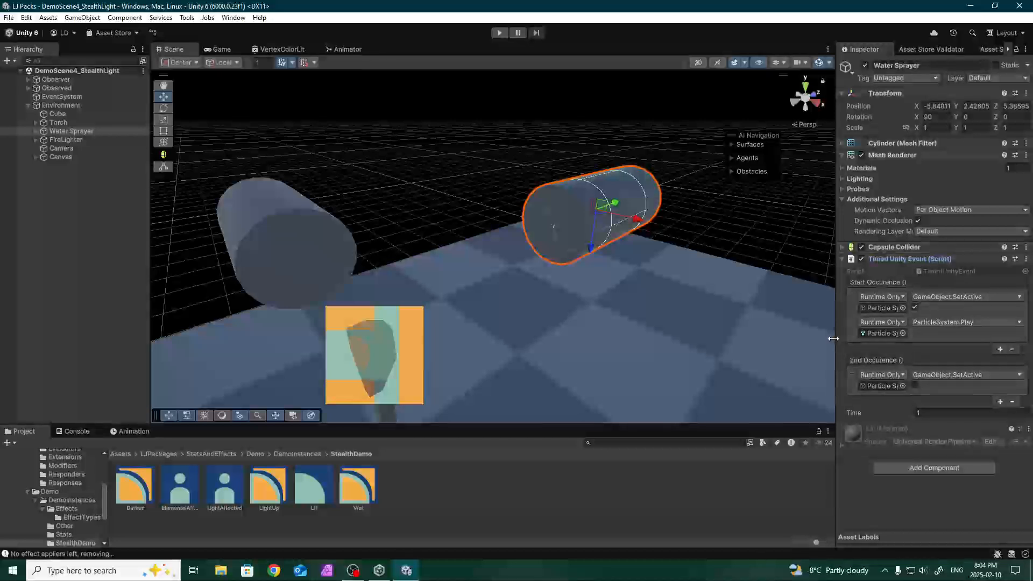
{"action": "left_click_drag", "start_coordinate": [834, 338], "coordinate": [762, 338]}
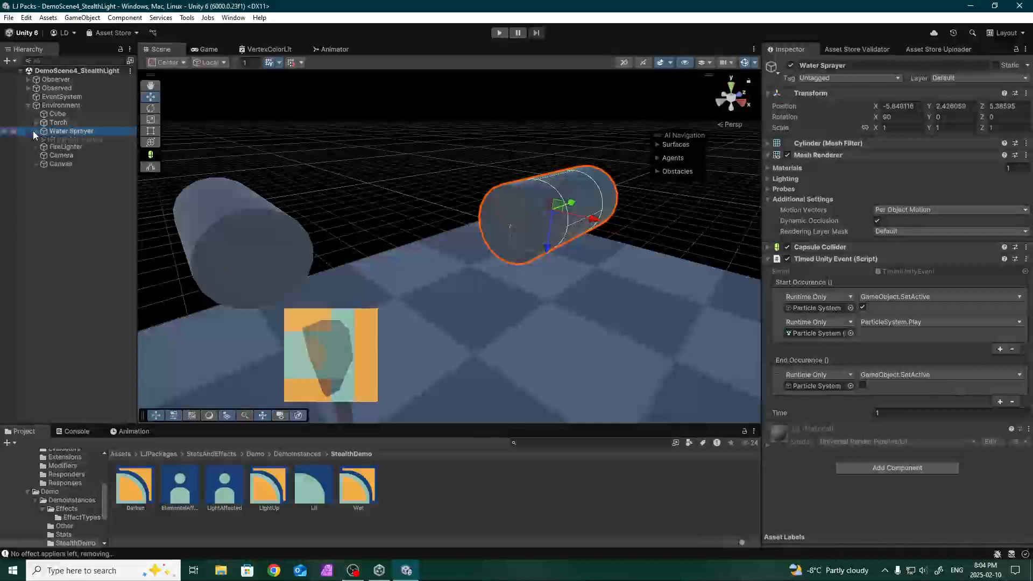
Inspect the Water Sprayer's WetZone and locate the script behind its Apply Stat Effect On Trigger Enter component
{"action": "left_click", "coordinate": [61, 149]}
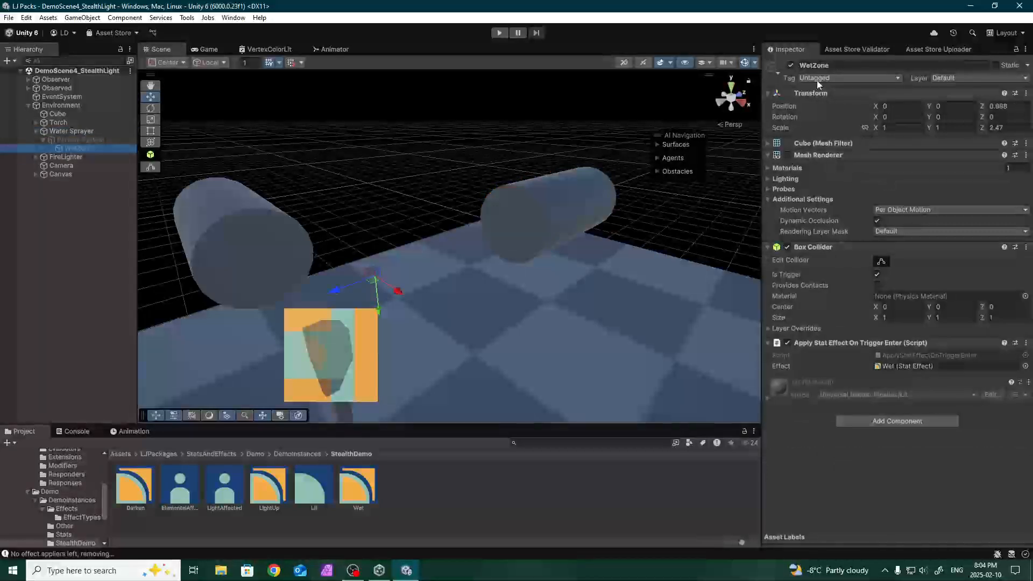
{"action": "left_click", "coordinate": [913, 355]}
{"action": "left_click", "coordinate": [138, 486]}
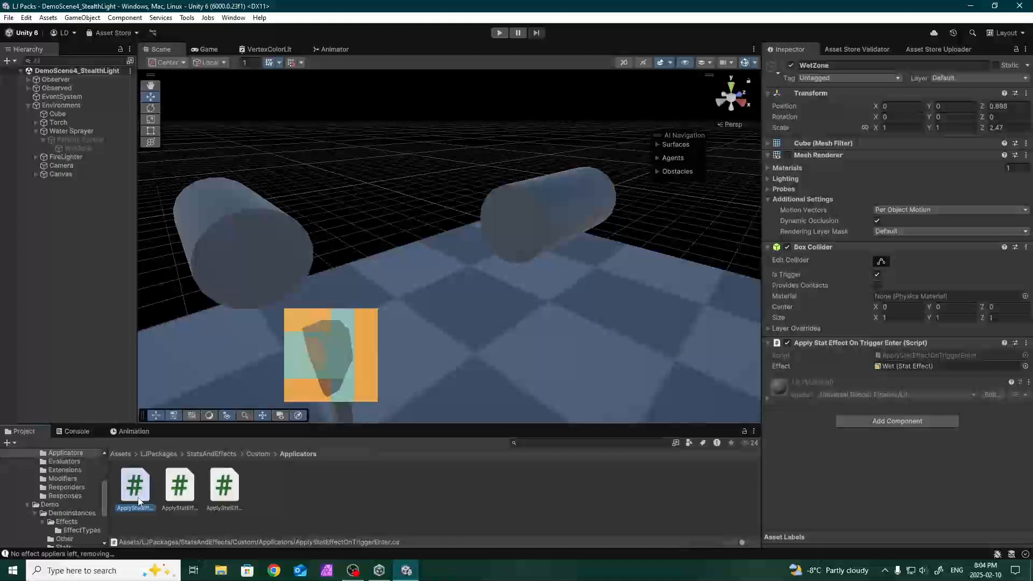
Compare the code of the applicator scripts, including ApplyStatEffectToParentOnFall and ApplyStatEffectWhileInTrigger
{"action": "left_click", "coordinate": [180, 487]}
{"action": "left_click", "coordinate": [231, 494]}
{"action": "left_click", "coordinate": [180, 491]}
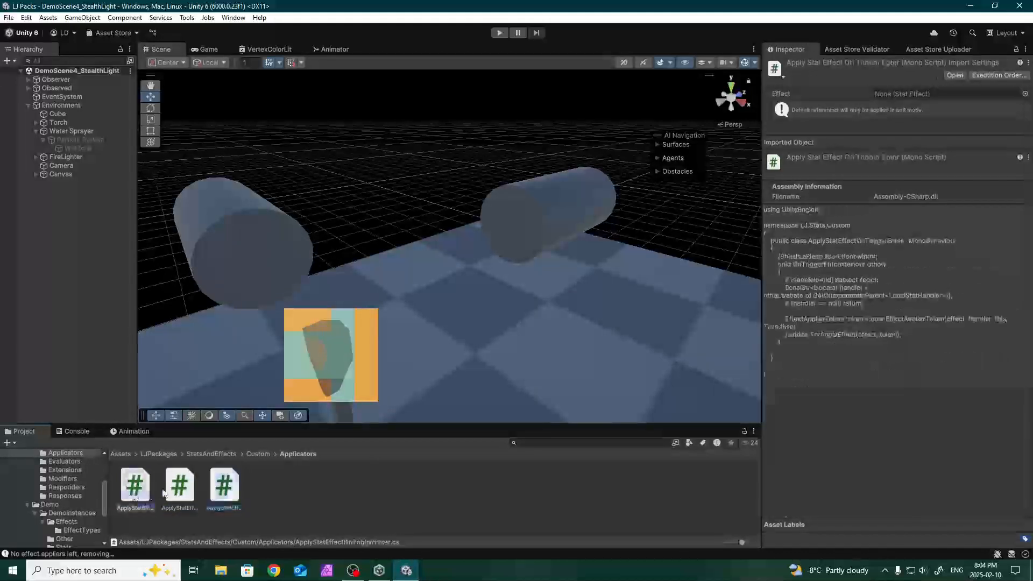
{"action": "left_click", "coordinate": [152, 488]}
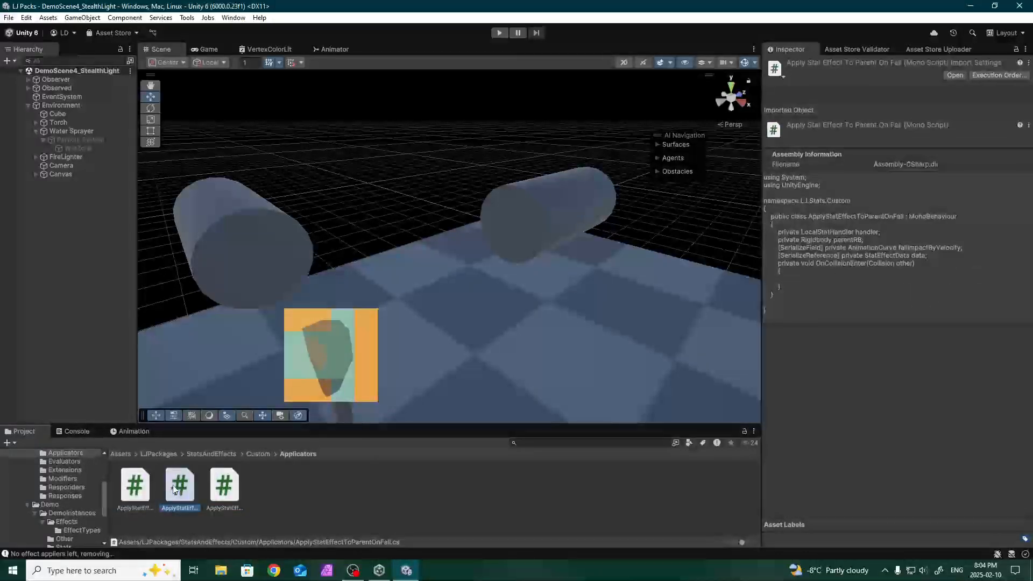
{"action": "left_click", "coordinate": [238, 484]}
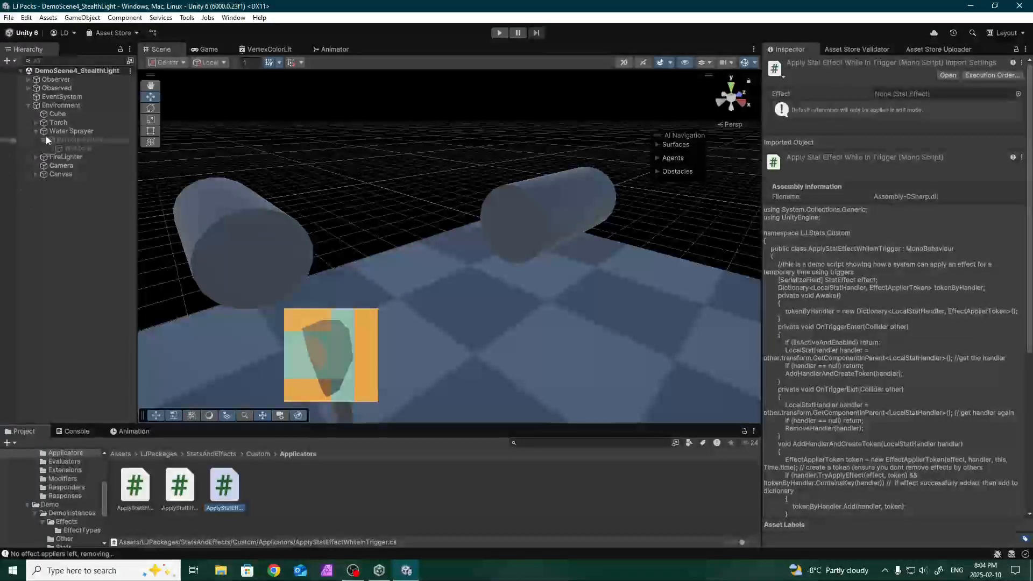
{"action": "scroll", "coordinate": [930, 301], "scroll_direction": "down", "scroll_amount": 5}
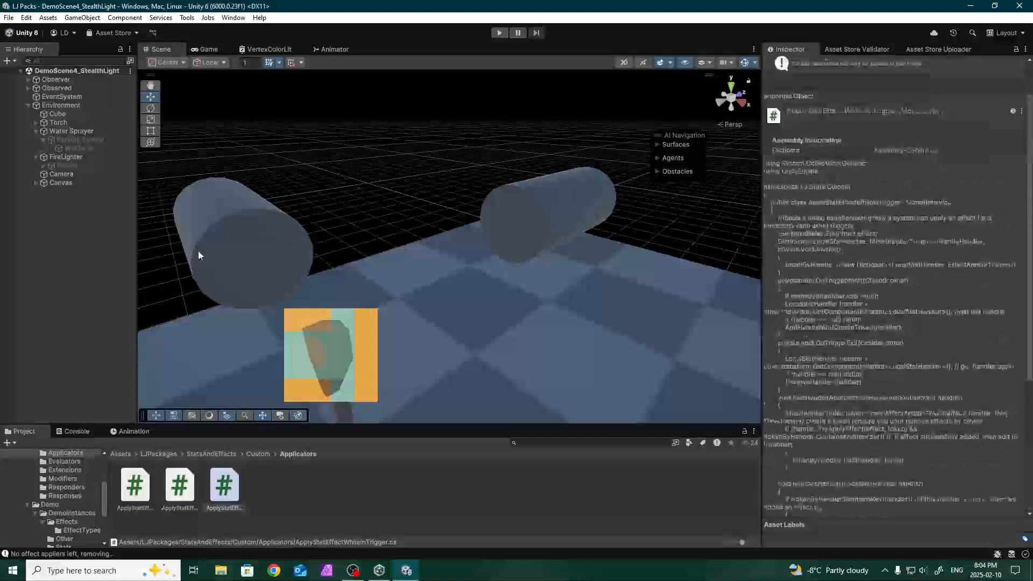
Reveal the FireLighter's Flamer child objects and inspect the FireLighter's Timed Unity Event
{"action": "left_click", "coordinate": [44, 166]}
{"action": "left_click", "coordinate": [44, 166]}
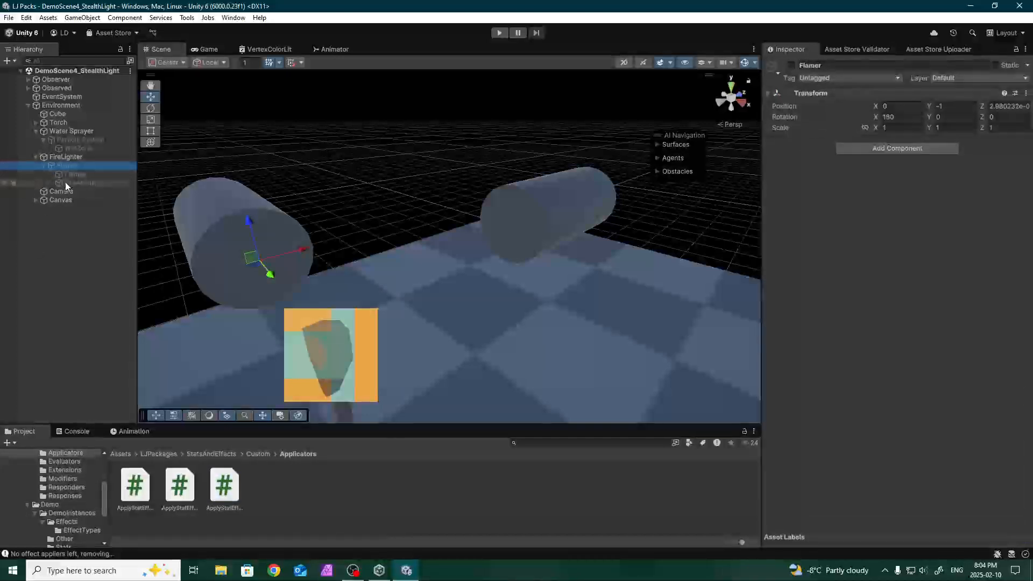
{"action": "left_click", "coordinate": [65, 183]}
{"action": "key", "text": "f"}
{"action": "left_click", "coordinate": [65, 165]}
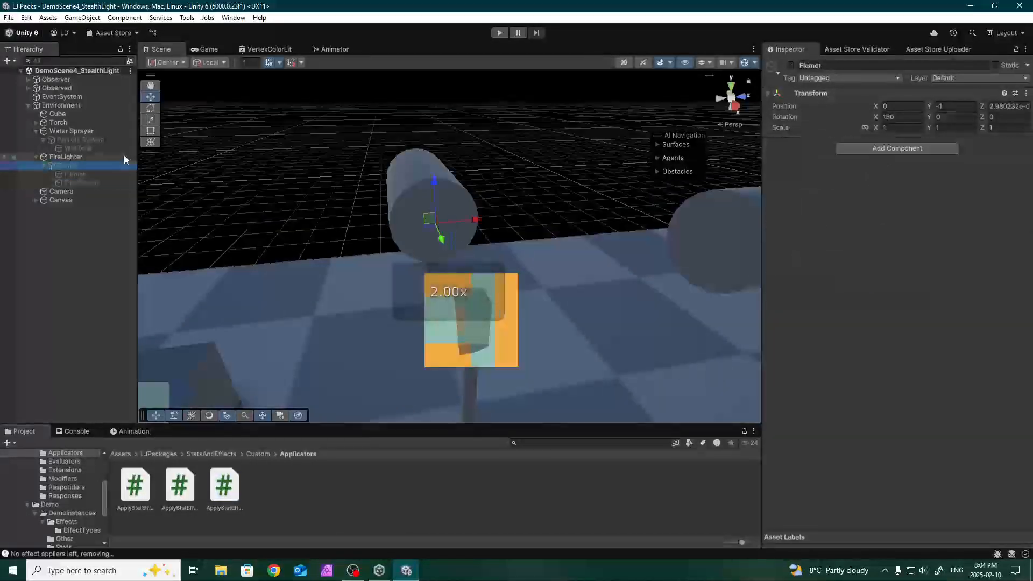
{"action": "left_click", "coordinate": [62, 156]}
{"action": "key", "text": "f"}
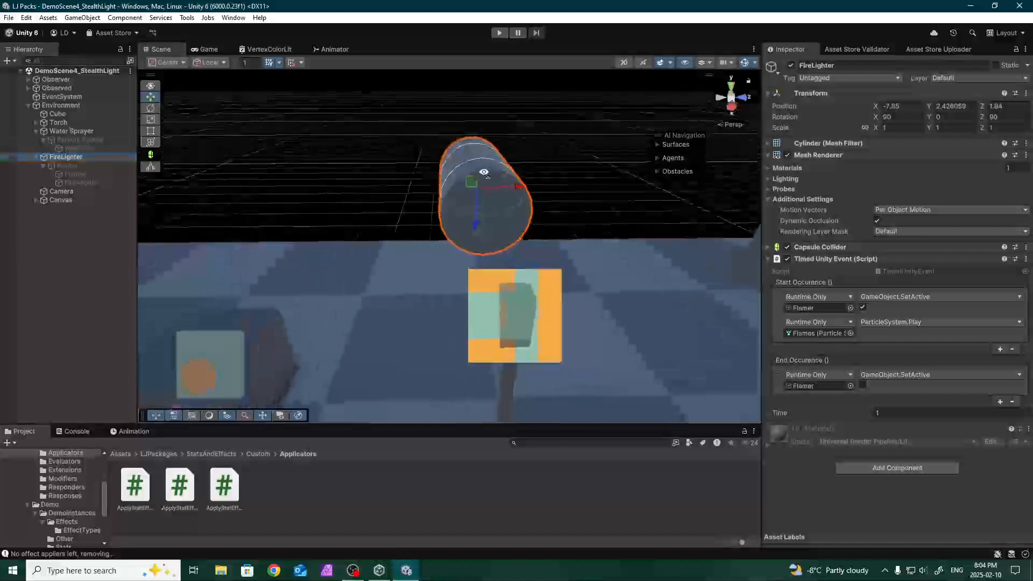
Inspect the FireApplier's sphere trigger and the OnFire effect it applies, while viewing the cylinders and torch
{"action": "left_click", "coordinate": [76, 165]}
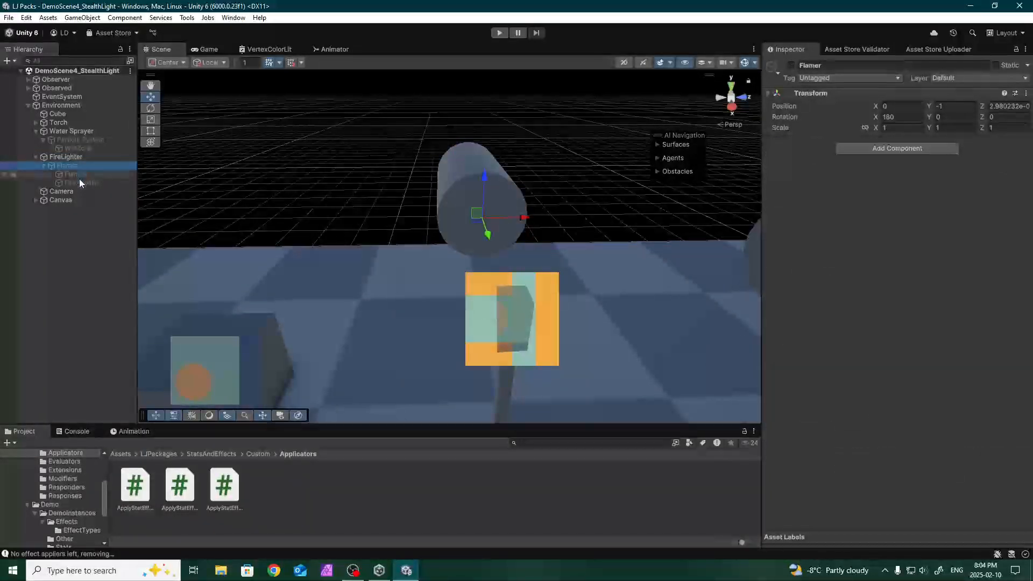
{"action": "left_click", "coordinate": [79, 180]}
{"action": "right_click_drag", "start_coordinate": [436, 190], "coordinate": [633, 255]}
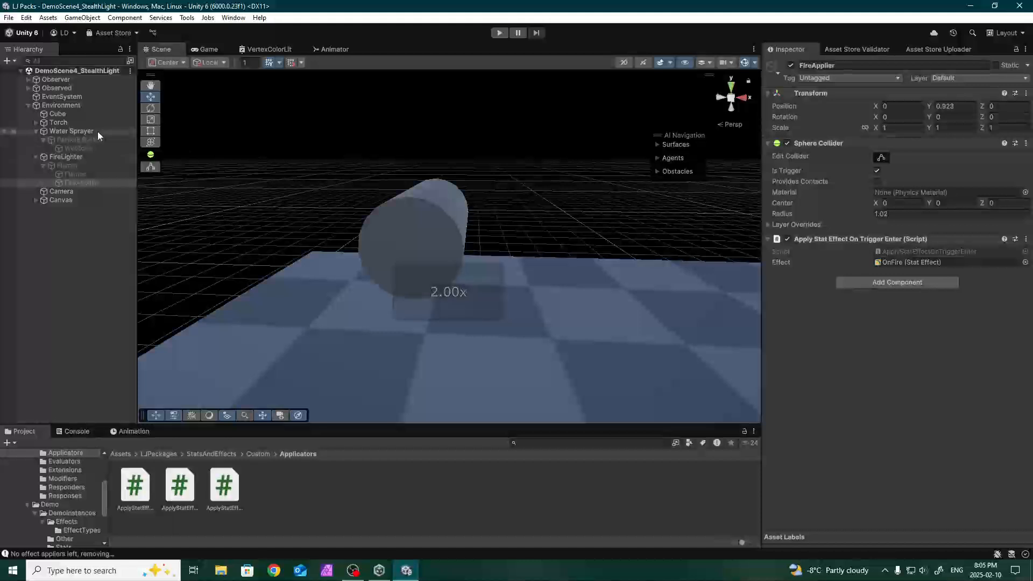
{"action": "right_click_drag", "start_coordinate": [579, 232], "coordinate": [539, 259]}
{"action": "key", "text": "s"}
{"action": "scroll", "coordinate": [542, 258], "scroll_direction": "up", "scroll_amount": 1}
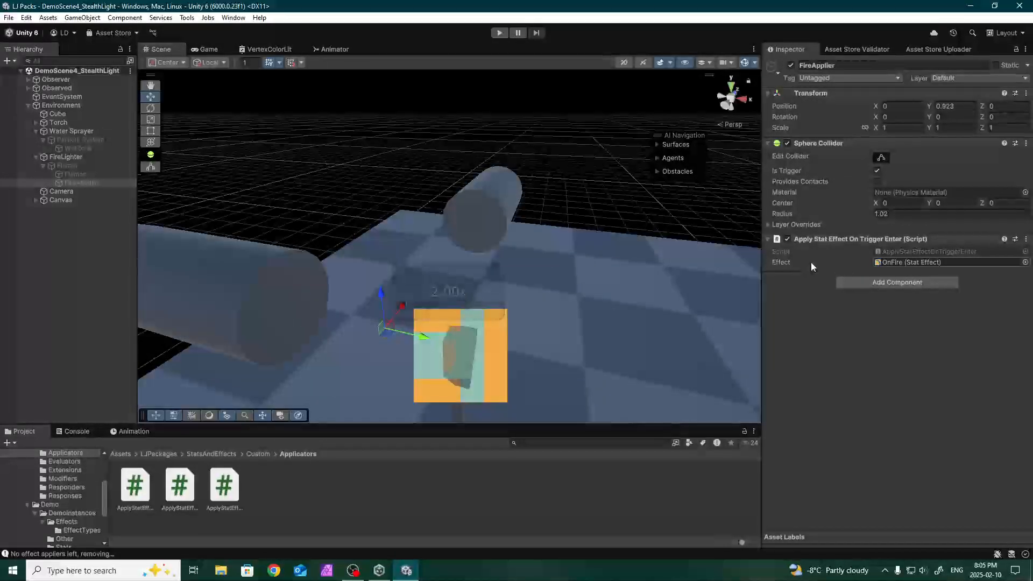
Open the Wet stat effect assigned to the WetZone
{"action": "left_click", "coordinate": [76, 148]}
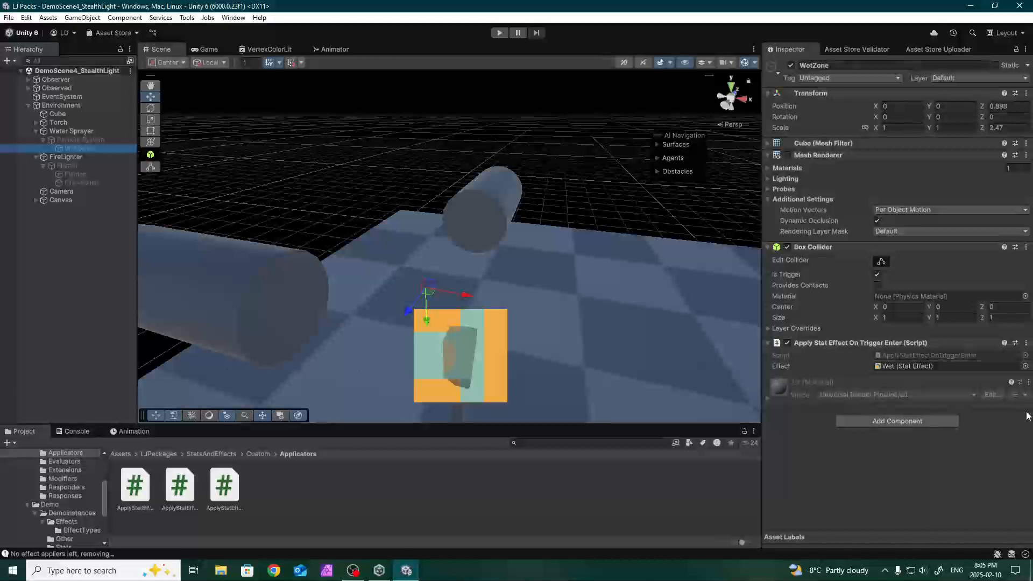
{"action": "left_click", "coordinate": [916, 367]}
{"action": "left_click", "coordinate": [357, 486]}
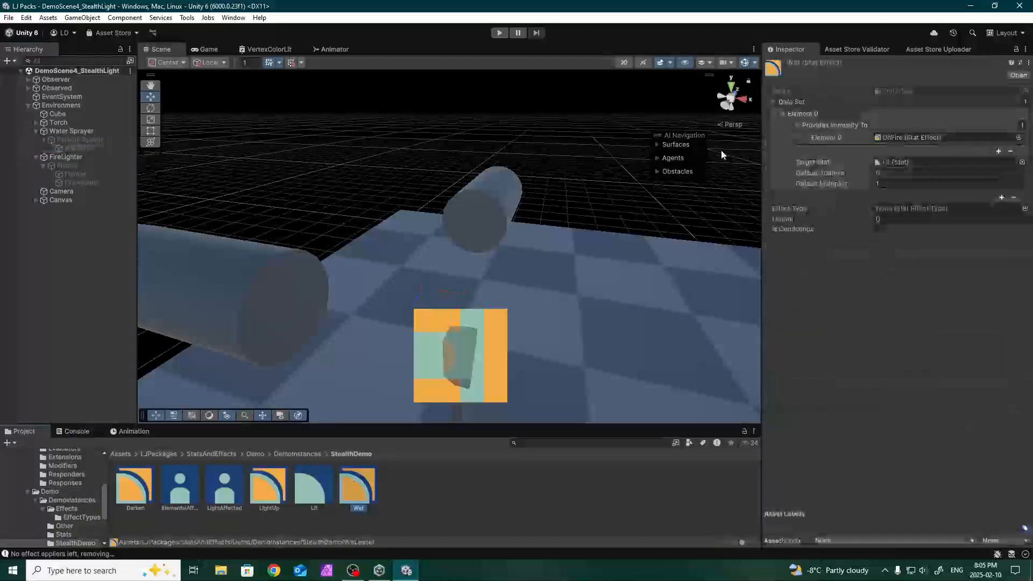
{"action": "key", "text": "s"}
{"action": "scroll", "coordinate": [680, 220], "scroll_direction": "up", "scroll_amount": 1}
{"action": "right_click_drag", "start_coordinate": [691, 238], "coordinate": [680, 215]}
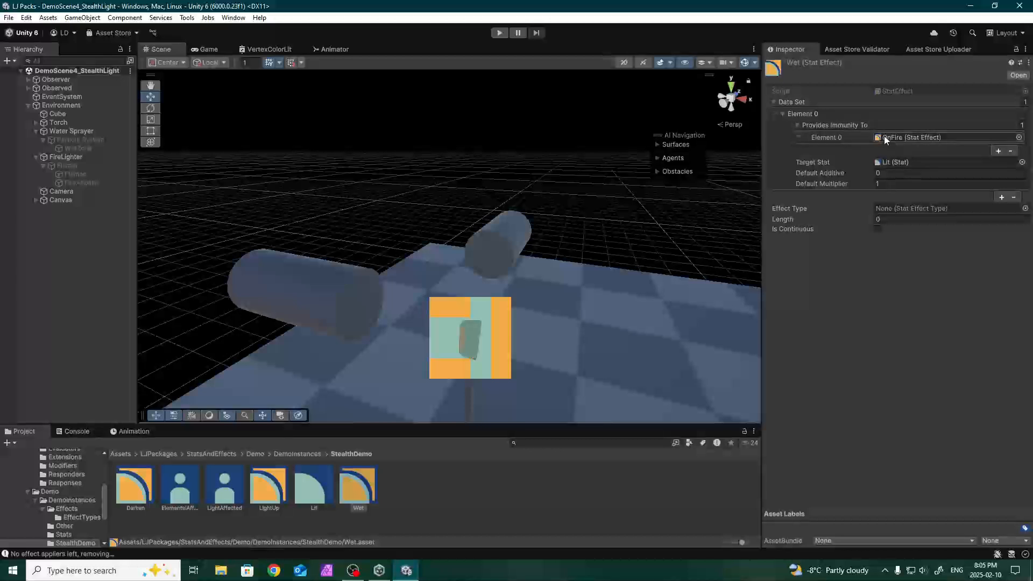
Examine the Wet effect's immunity list, target stat and default additive and multiplier alongside the torch and sprayers
{"action": "right_click_drag", "start_coordinate": [538, 211], "coordinate": [481, 227]}
{"action": "scroll", "coordinate": [481, 227], "scroll_direction": "up", "scroll_amount": 1}
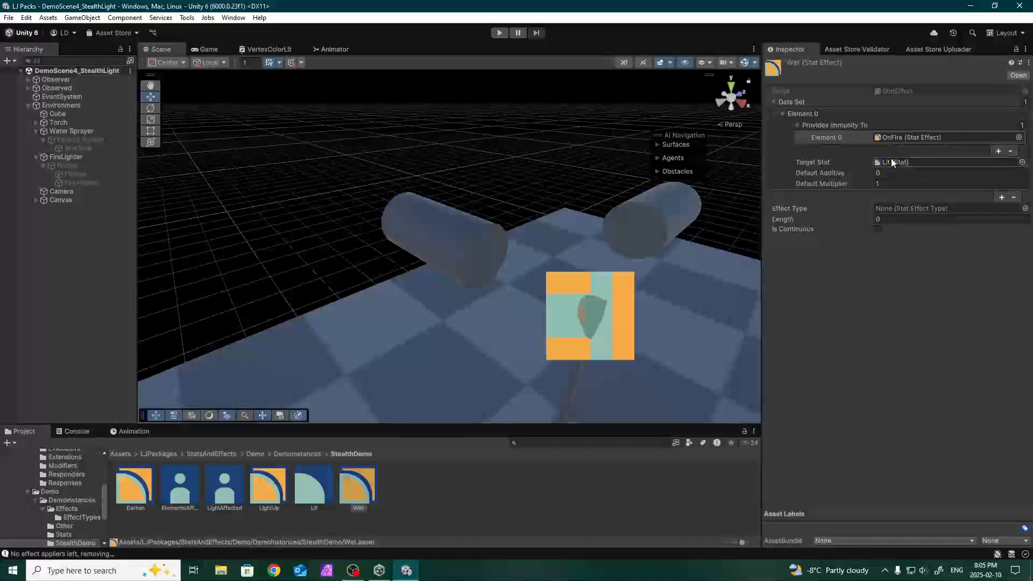
{"action": "right_click_drag", "start_coordinate": [428, 213], "coordinate": [474, 226]}
{"action": "scroll", "coordinate": [474, 226], "scroll_direction": "up", "scroll_amount": 1}
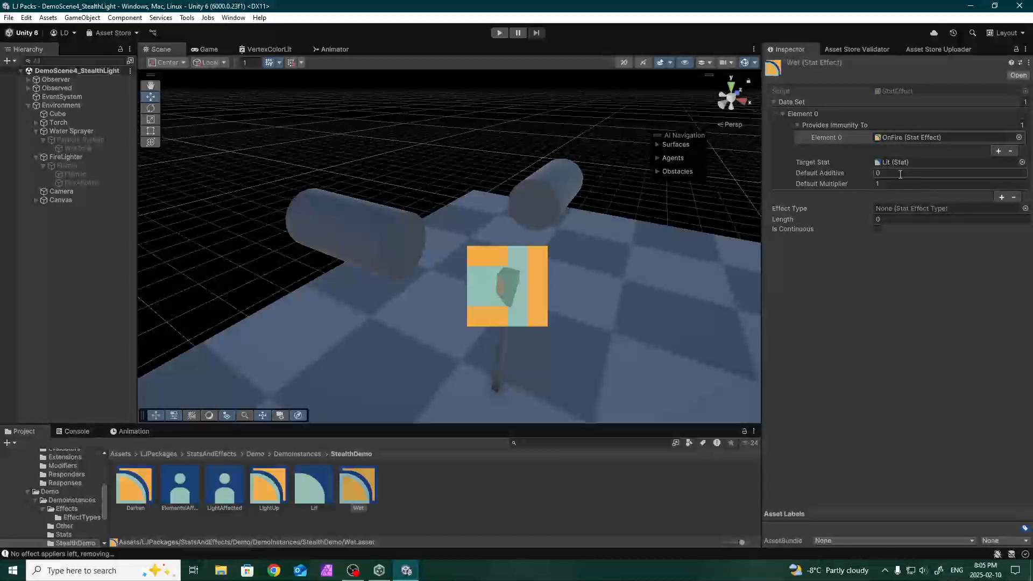
{"action": "right_click_drag", "start_coordinate": [595, 204], "coordinate": [615, 244]}
{"action": "scroll", "coordinate": [615, 245], "scroll_direction": "up", "scroll_amount": 1}
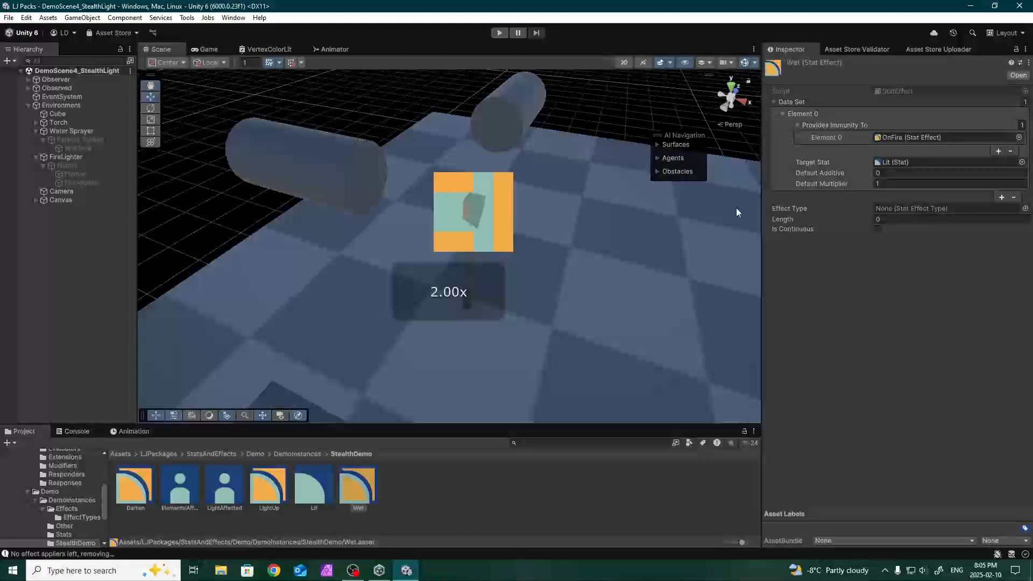
{"action": "right_click_drag", "start_coordinate": [380, 161], "coordinate": [361, 159]}
{"action": "scroll", "coordinate": [361, 159], "scroll_direction": "up", "scroll_amount": 2}
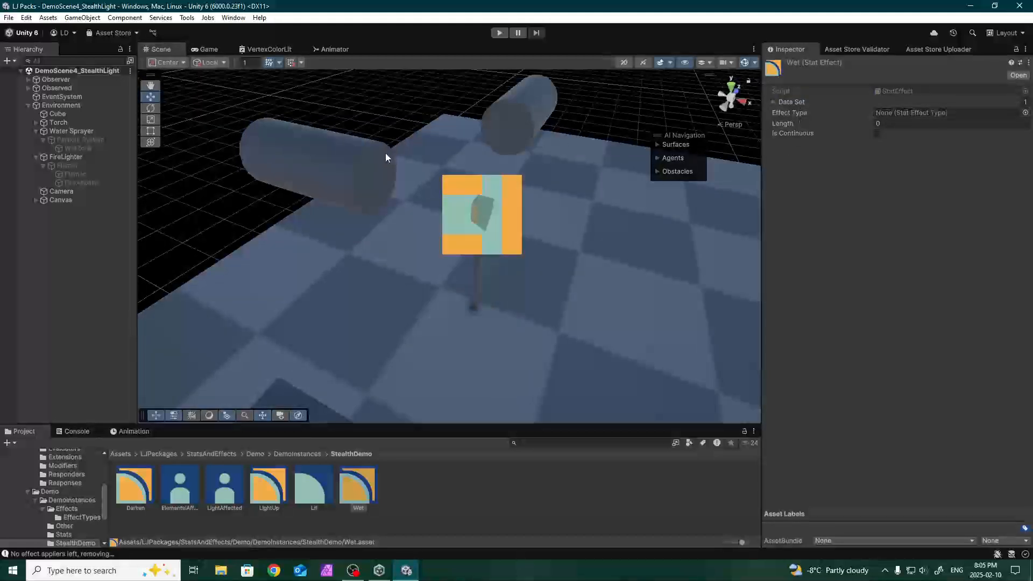
Inspect the Torch's FlameSection, including its Local Stat Handler and Rigidbody settings
{"action": "left_click", "coordinate": [36, 122]}
{"action": "left_click", "coordinate": [59, 122]}
{"action": "right_click_drag", "start_coordinate": [421, 186], "coordinate": [311, 134]}
{"action": "left_click", "coordinate": [54, 131]}
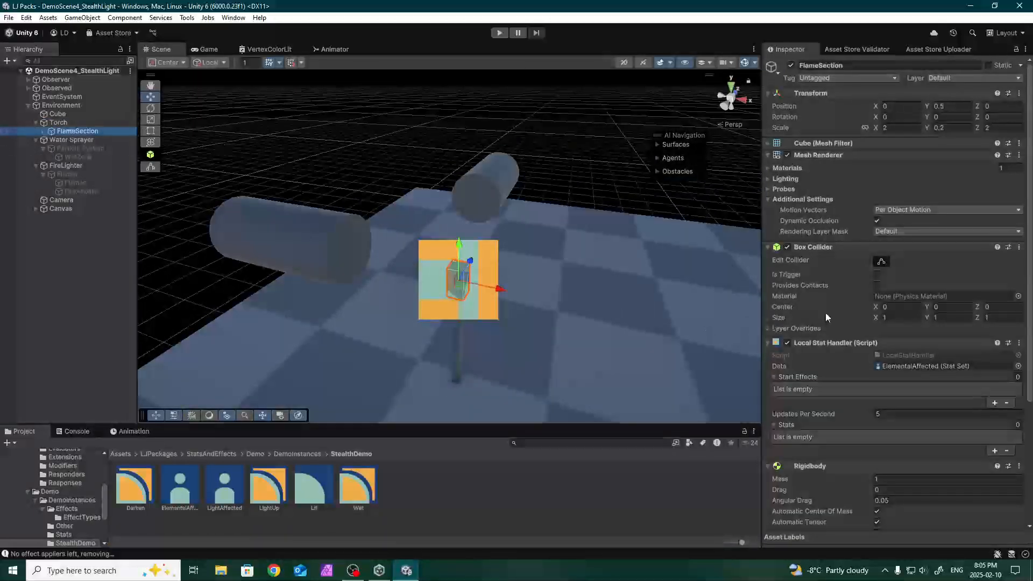
{"action": "scroll", "coordinate": [826, 312], "scroll_direction": "down", "scroll_amount": 5}
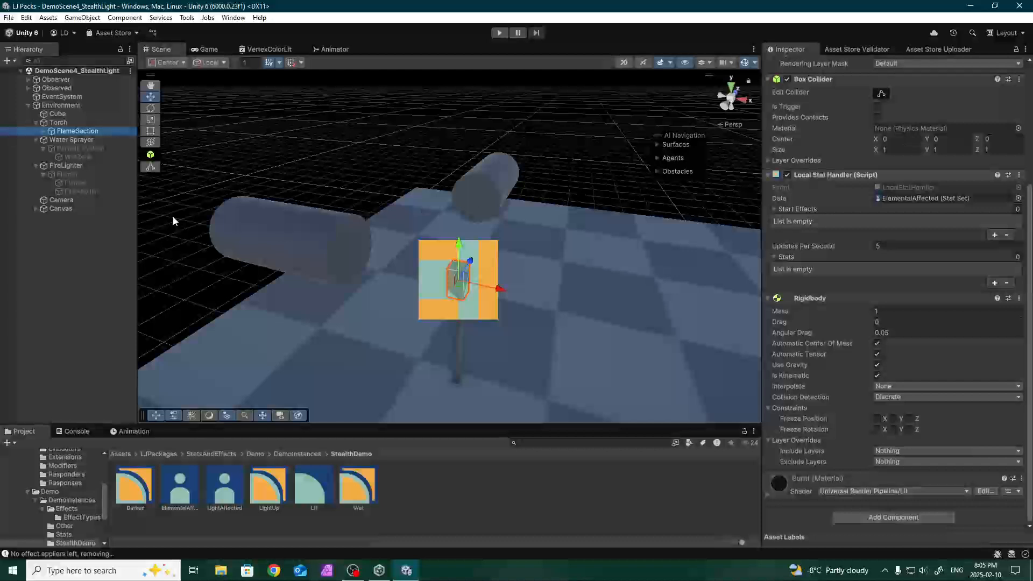
Inspect the FlamingListener's Effect Change Listener, including its accepted effects and its start and end responses
{"action": "left_click", "coordinate": [44, 131]}
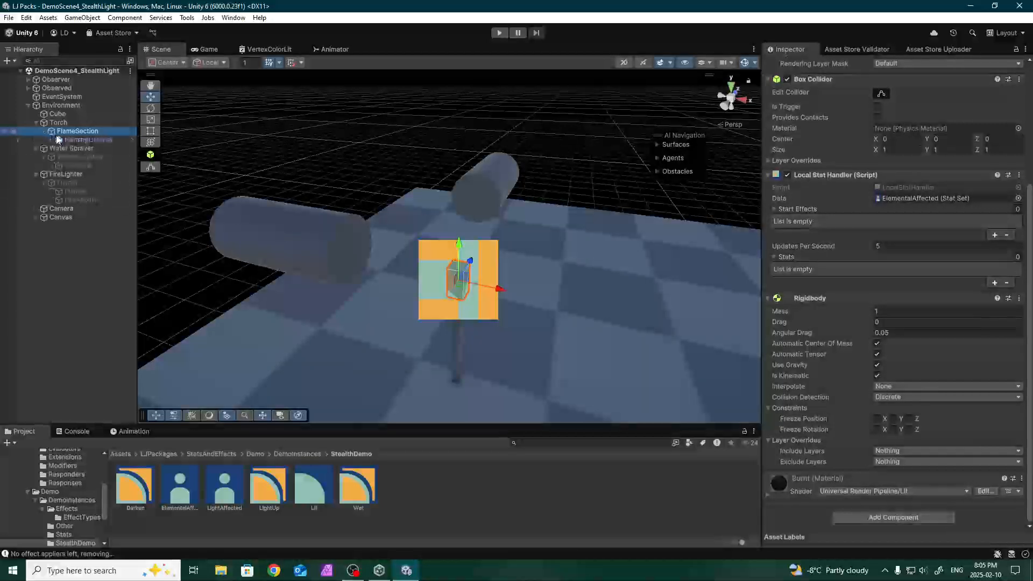
{"action": "left_click", "coordinate": [75, 141]}
{"action": "left_click", "coordinate": [813, 170]}
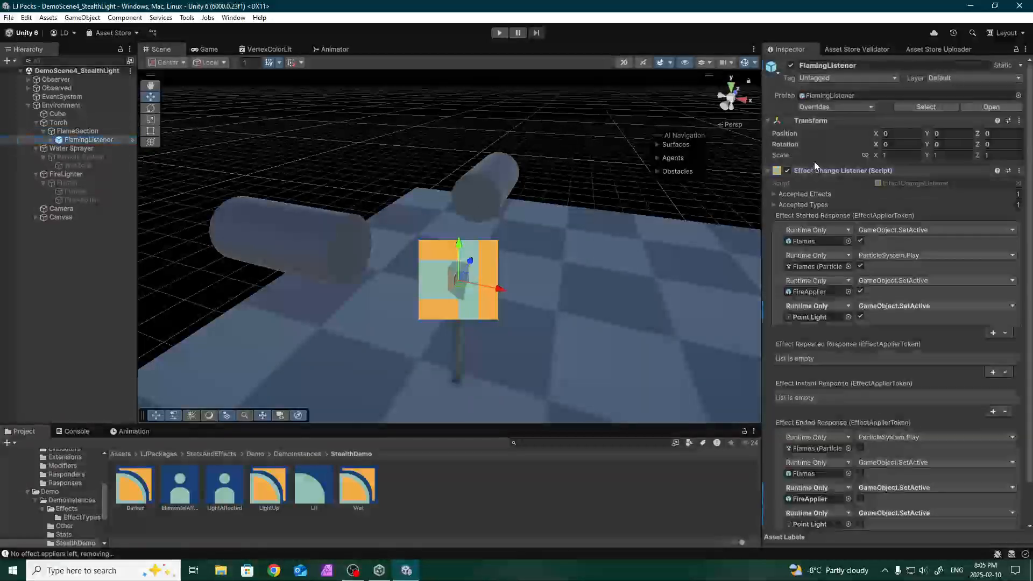
{"action": "scroll", "coordinate": [822, 154], "scroll_direction": "down", "scroll_amount": 2}
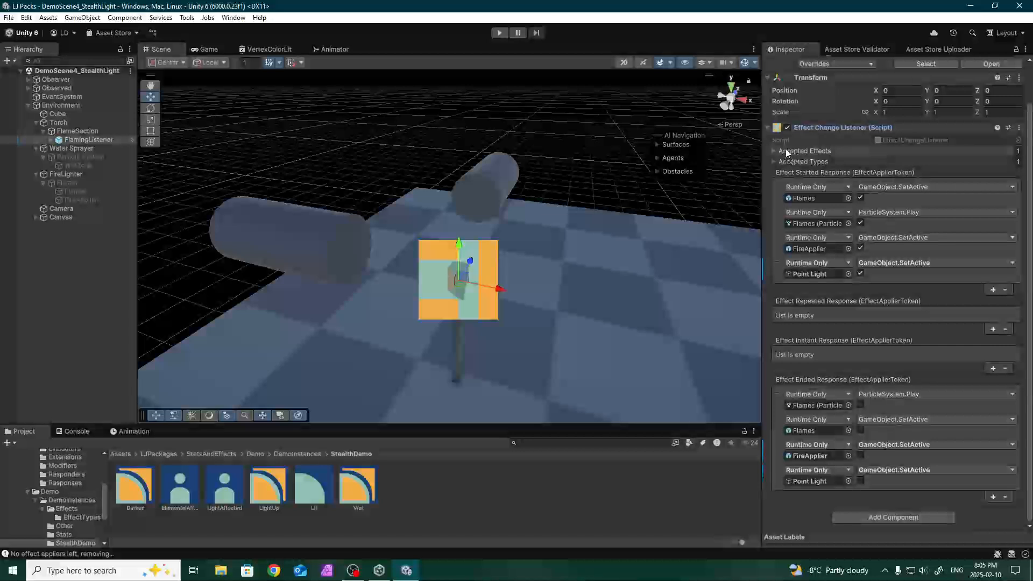
{"action": "left_click", "coordinate": [776, 151]}
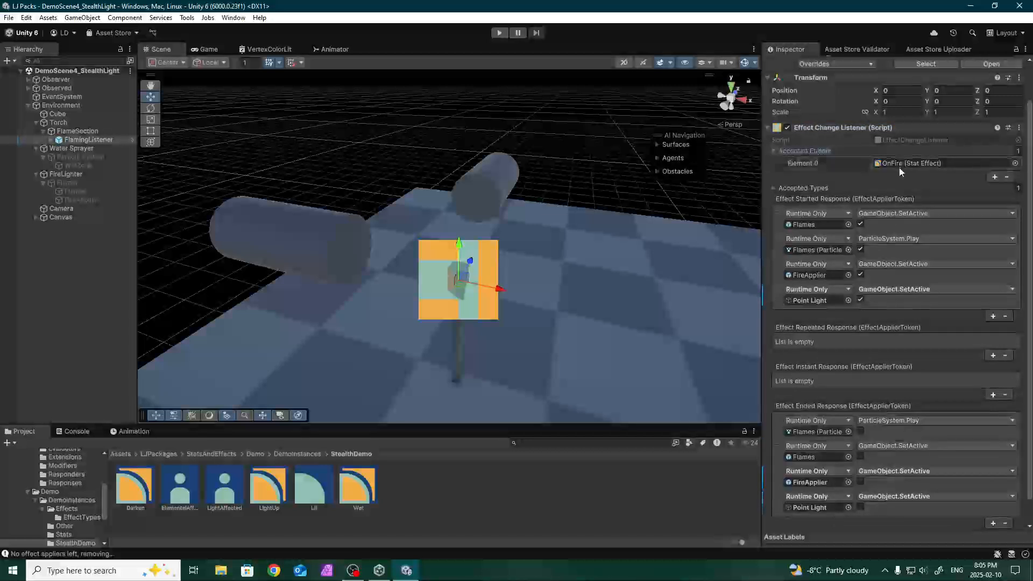
Check the accepted effect types of the FlamingListener's Effect Change Listener and collapse both accepted lists
{"action": "left_click", "coordinate": [796, 152]}
{"action": "left_click", "coordinate": [794, 162]}
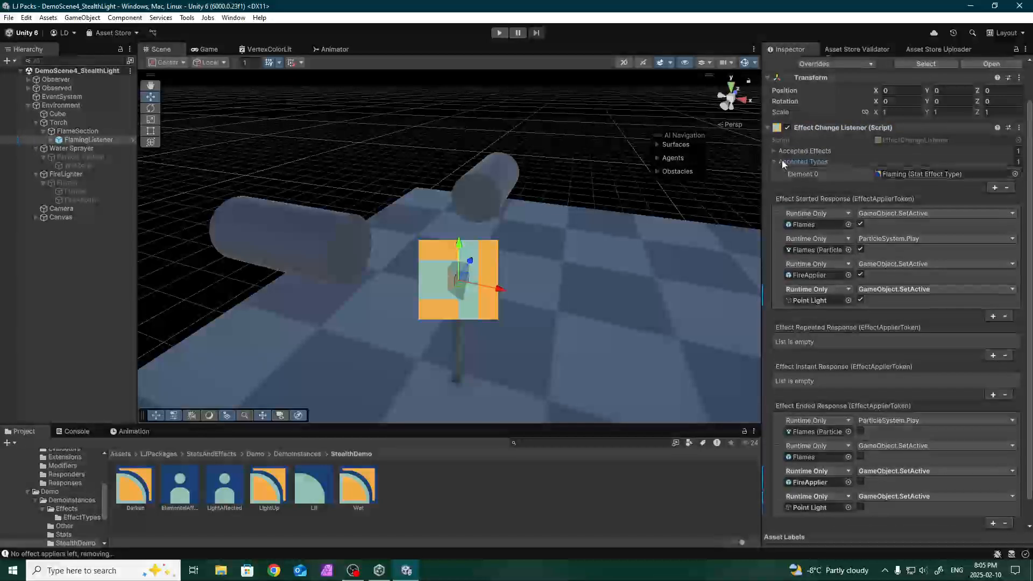
{"action": "left_click", "coordinate": [782, 161]}
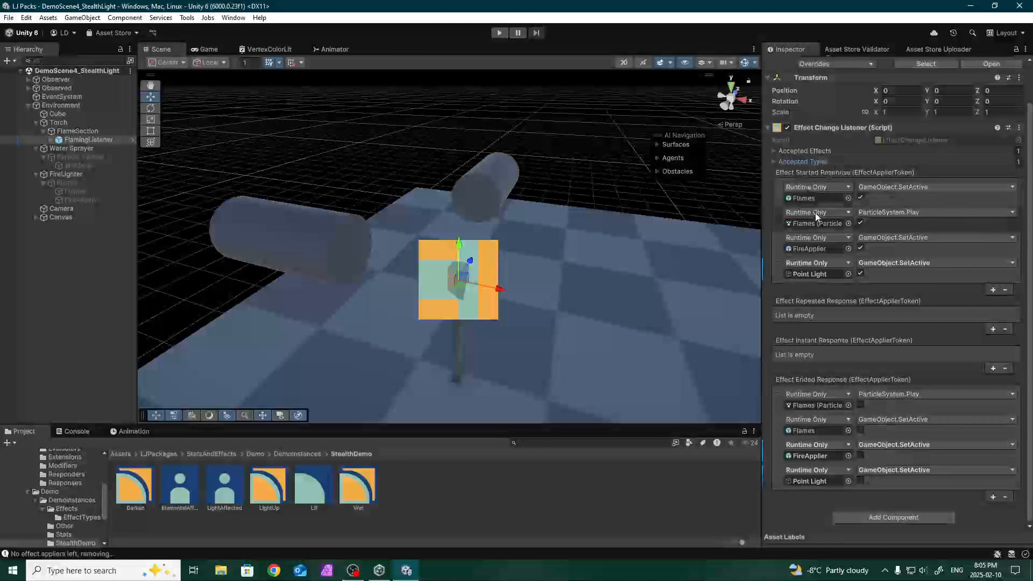
Expand the FlamingListener under the Torch's FlameSection and unpack its prefab instance
{"action": "left_click", "coordinate": [51, 140]}
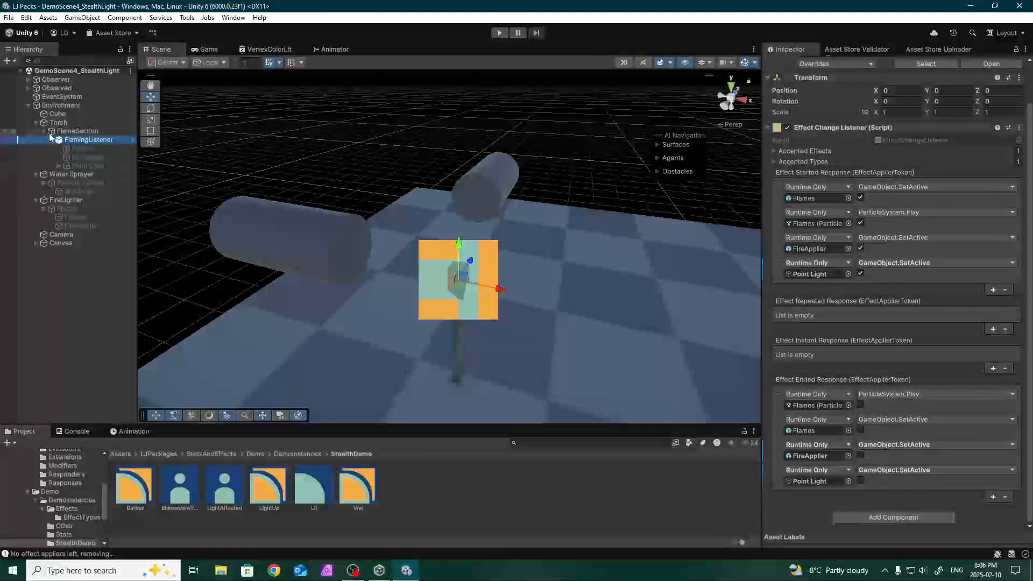
{"action": "right_click", "coordinate": [73, 143]}
{"action": "mouse_move", "coordinate": [146, 296]}
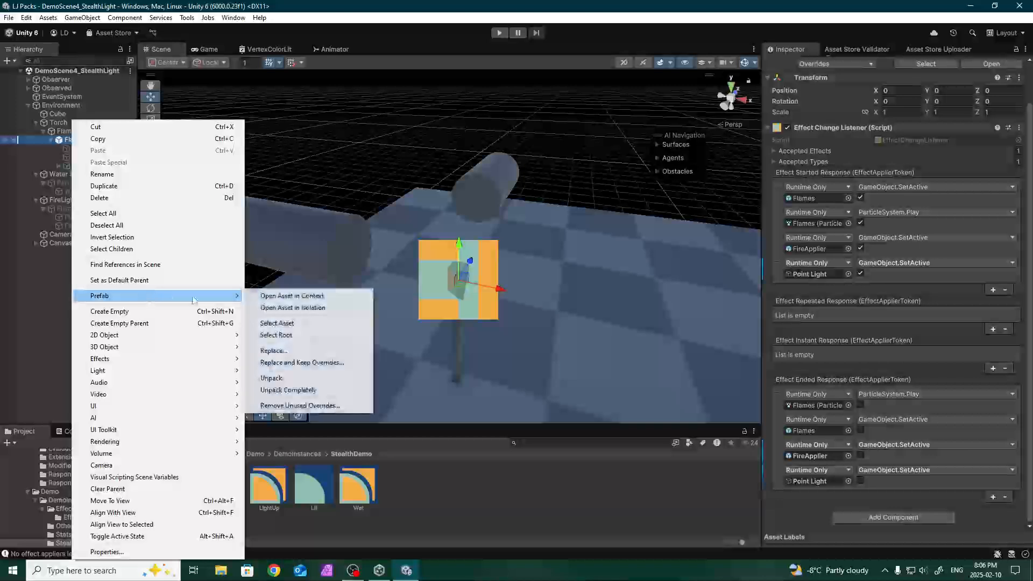
{"action": "left_click", "coordinate": [276, 379]}
Create an empty child object under the FlamingListener and move it above Flames in the child order
{"action": "right_click", "coordinate": [96, 140]}
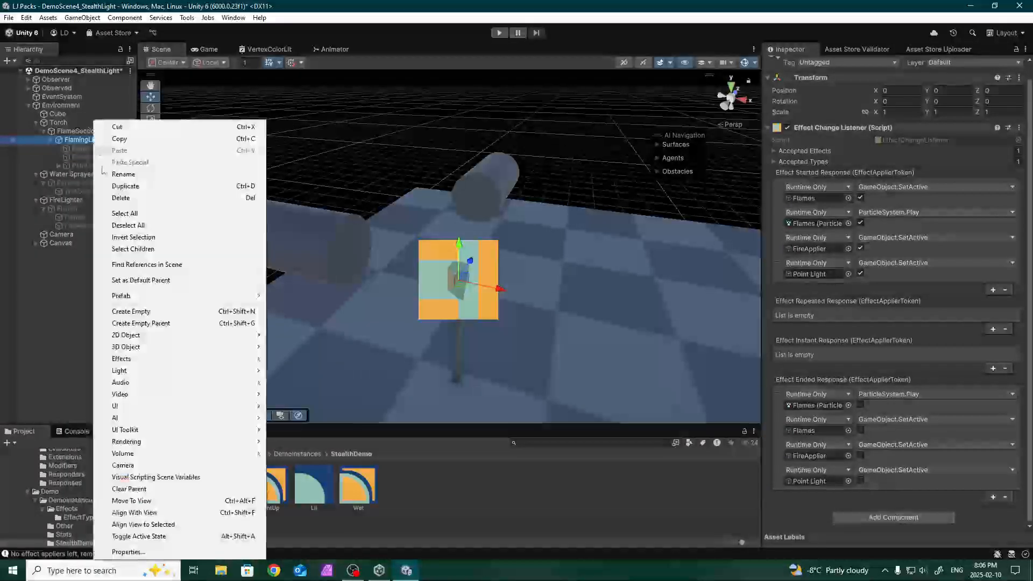
{"action": "left_click", "coordinate": [143, 311]}
{"action": "left_click", "coordinate": [67, 173]}
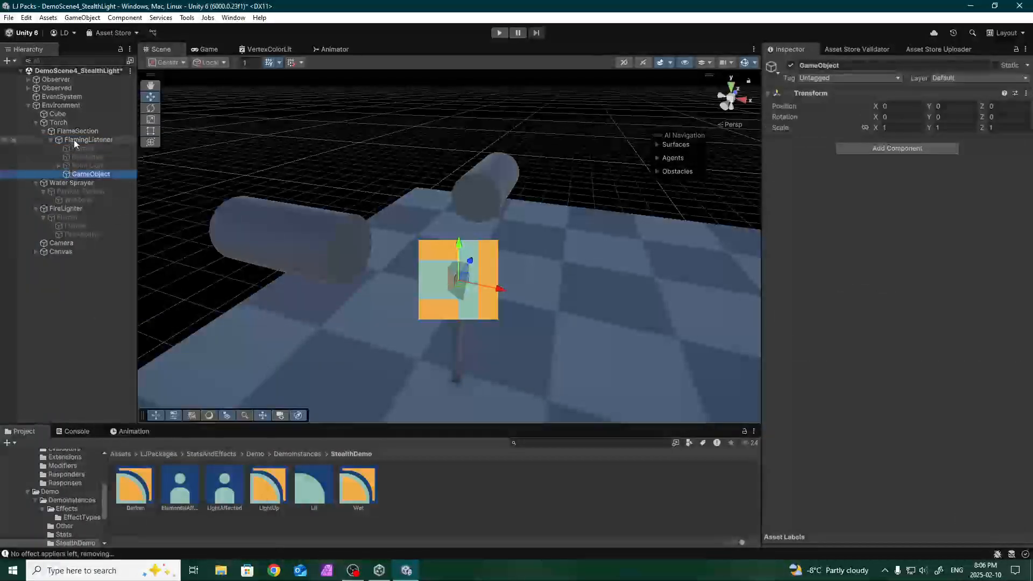
{"action": "left_click_drag", "start_coordinate": [76, 145], "coordinate": [77, 145]}
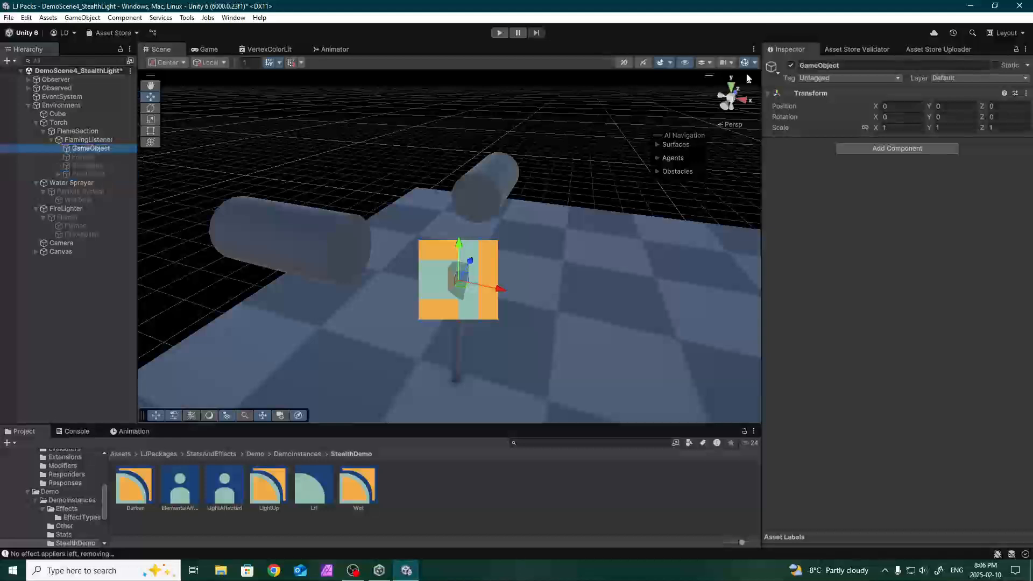
Activate Flames, FireApplier and Point Light together and nest them under the new empty GameObject
{"action": "left_click", "coordinate": [92, 157]}
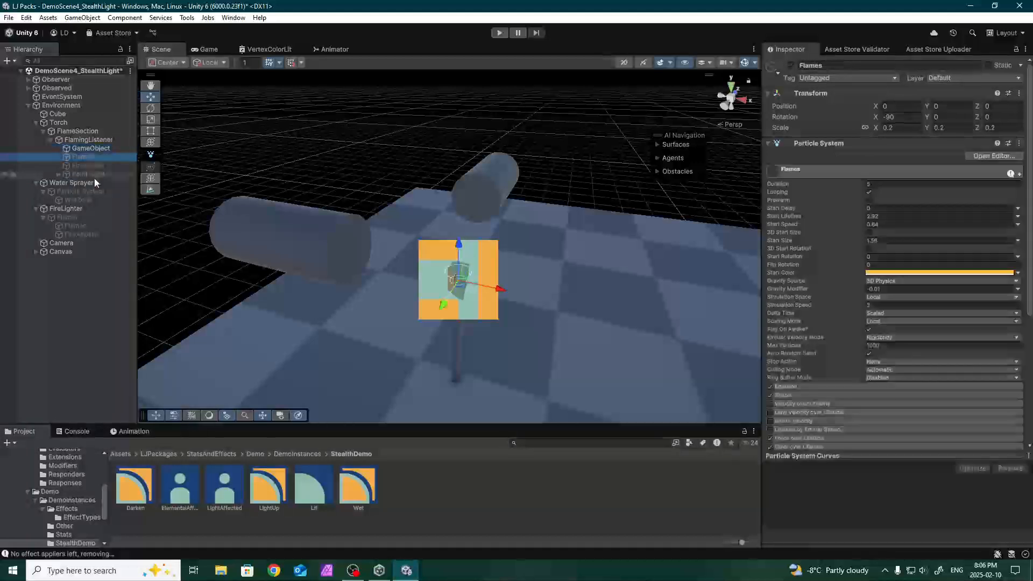
{"action": "left_click", "coordinate": [94, 174], "text": "shift"}
{"action": "left_click", "coordinate": [791, 65]}
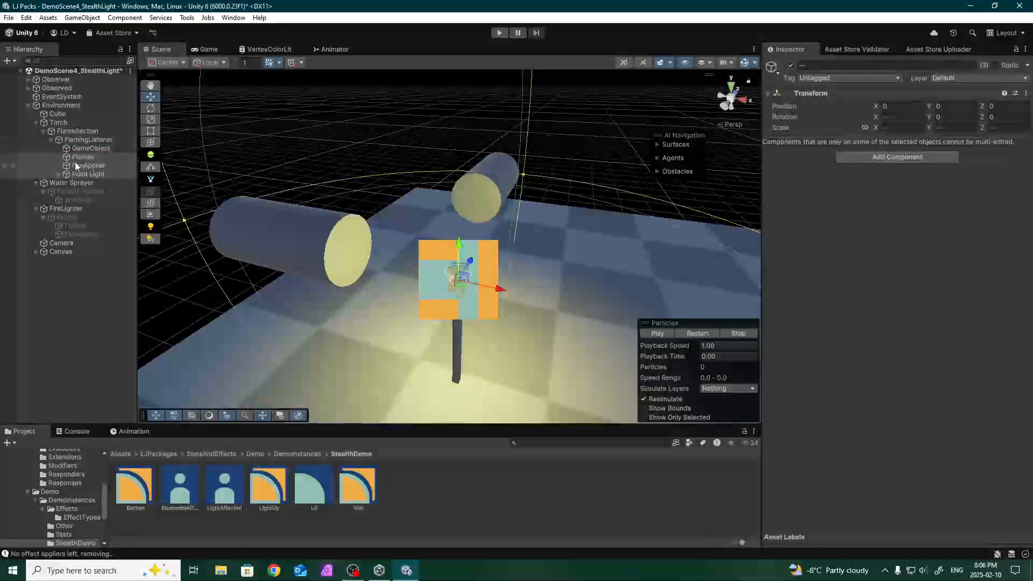
{"action": "left_click", "coordinate": [89, 148]}
Deactivate the parent GameObject and assign it in place of Flames in the FlamingListener's first Effect Started Response
{"action": "left_click", "coordinate": [791, 65]}
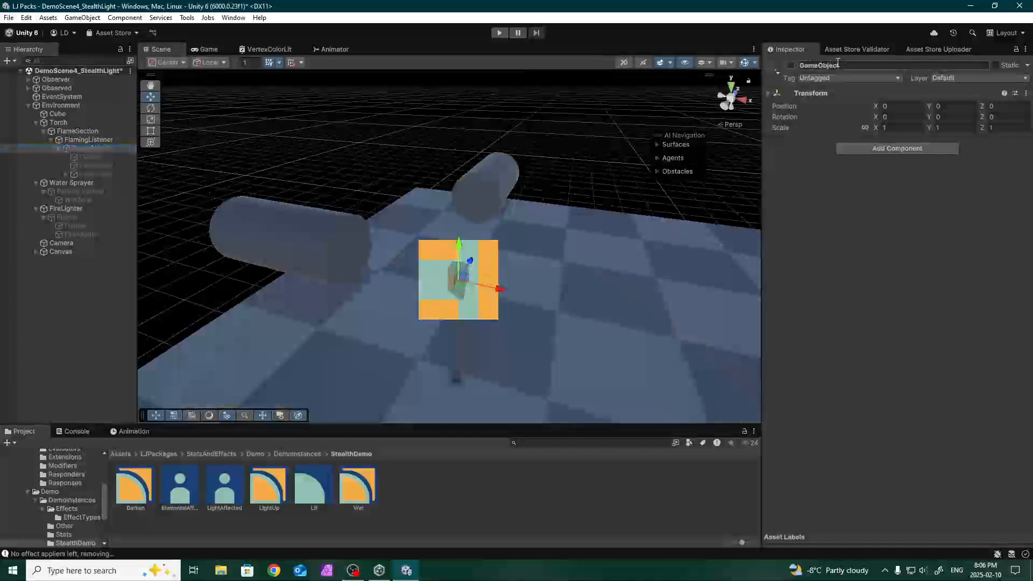
{"action": "left_click", "coordinate": [87, 139]}
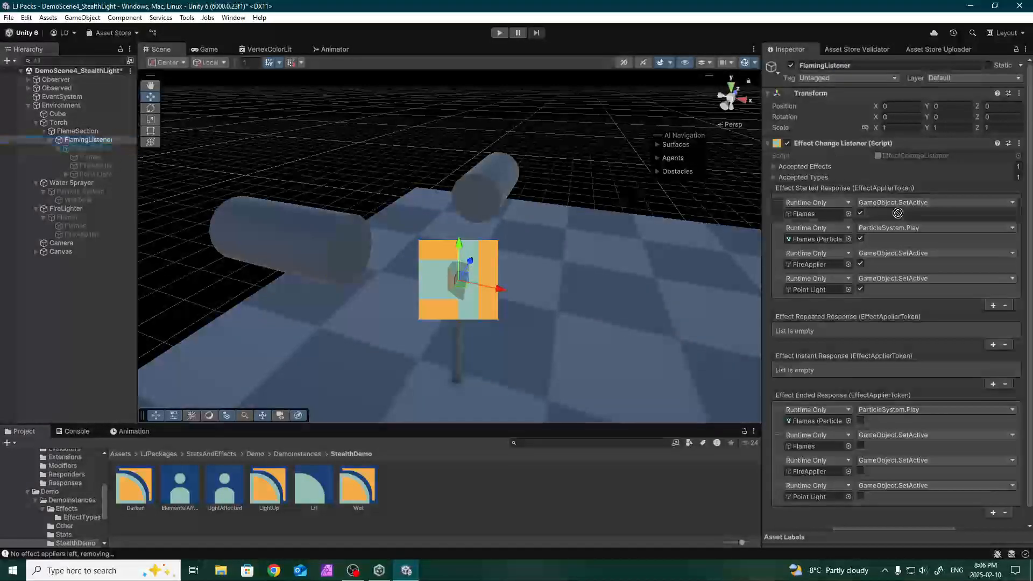
{"action": "left_click_drag", "start_coordinate": [898, 213], "coordinate": [819, 215]}
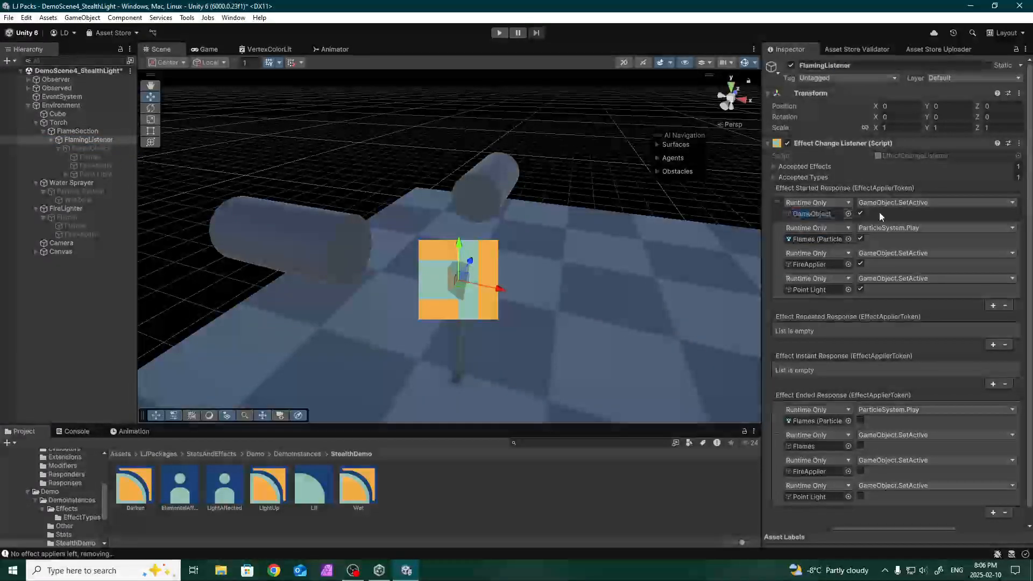
Remove the FireApplier and Point Light entries from the FlamingListener's Effect Started Response
{"action": "left_click", "coordinate": [783, 258]}
{"action": "key", "text": "Delete"}
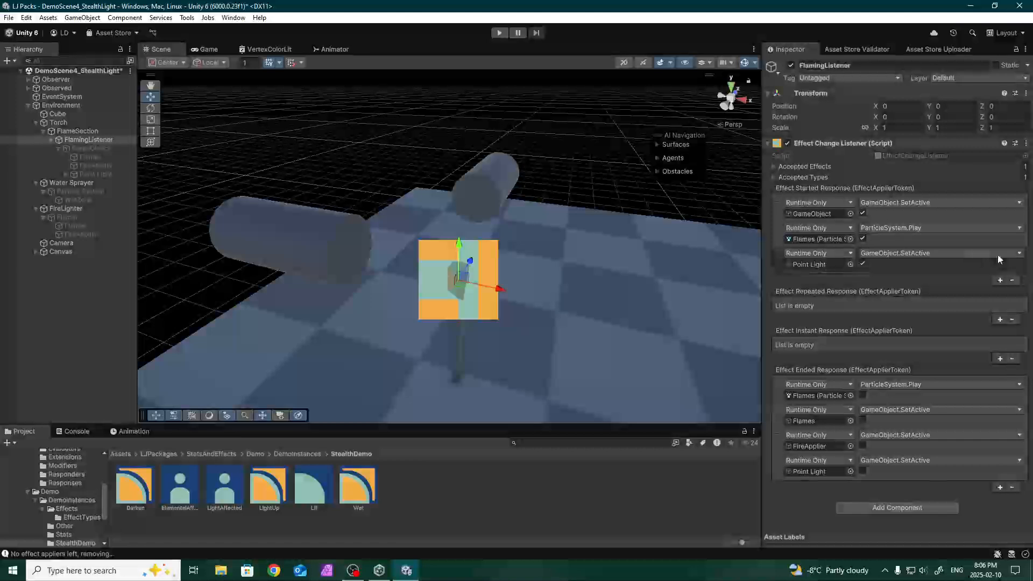
{"action": "left_click", "coordinate": [780, 261]}
{"action": "left_click", "coordinate": [1012, 280]}
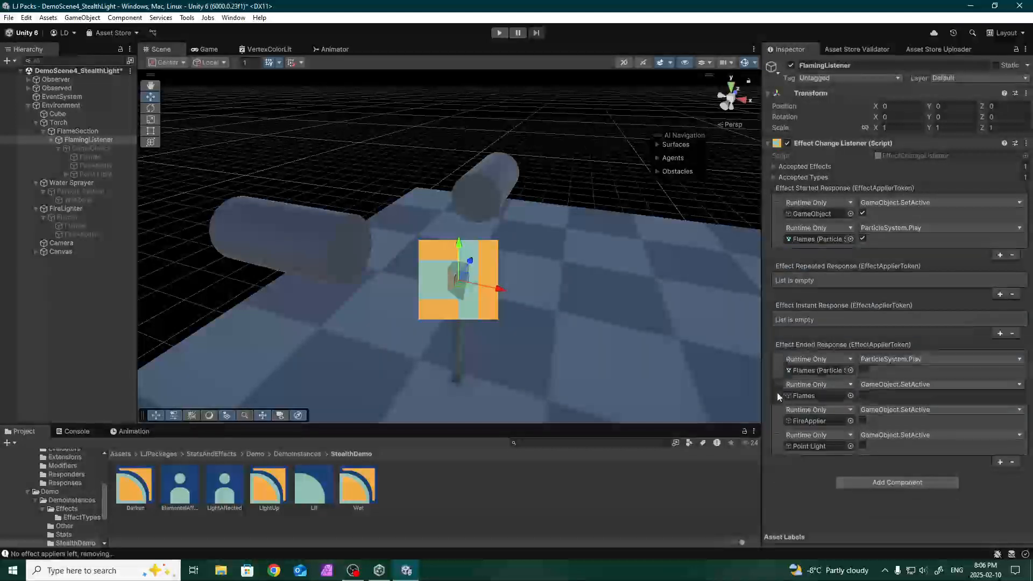
Remove the Point Light, FireApplier and Flames SetActive entries from the FlamingListener's Effect Ended Response
{"action": "left_click", "coordinate": [778, 440]}
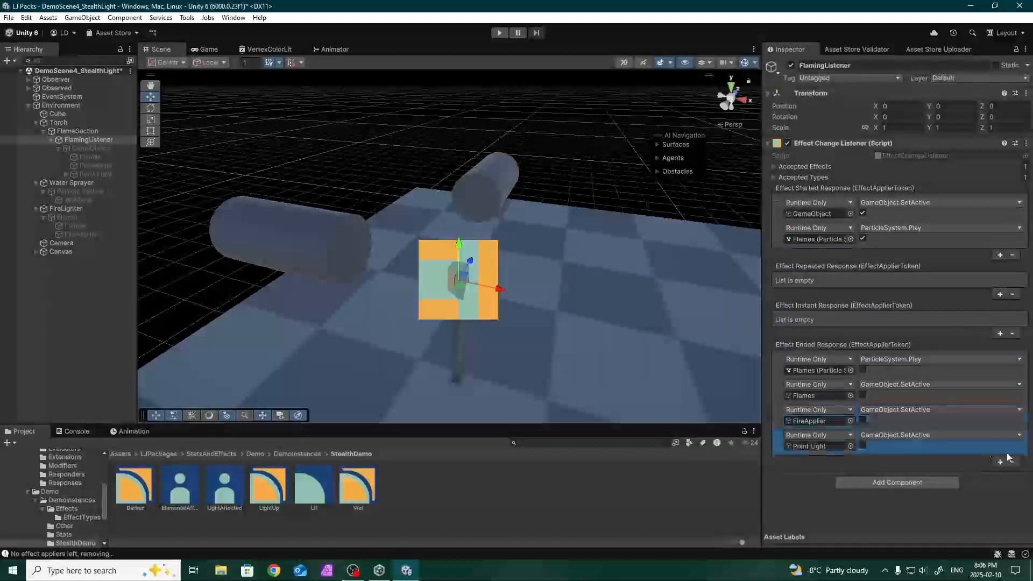
{"action": "left_click", "coordinate": [1012, 462]}
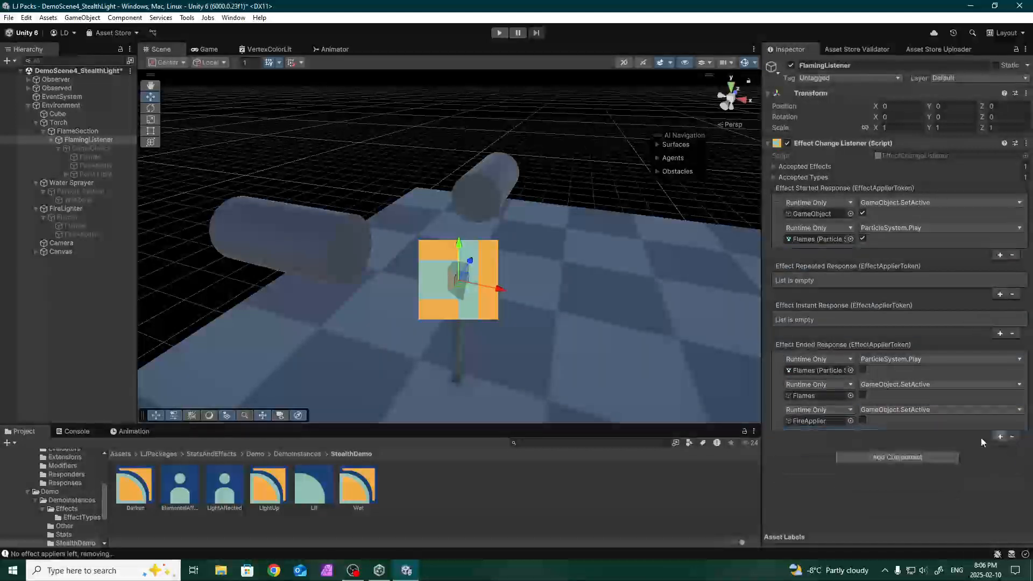
{"action": "left_click", "coordinate": [1012, 436]}
{"action": "left_click", "coordinate": [1013, 412]}
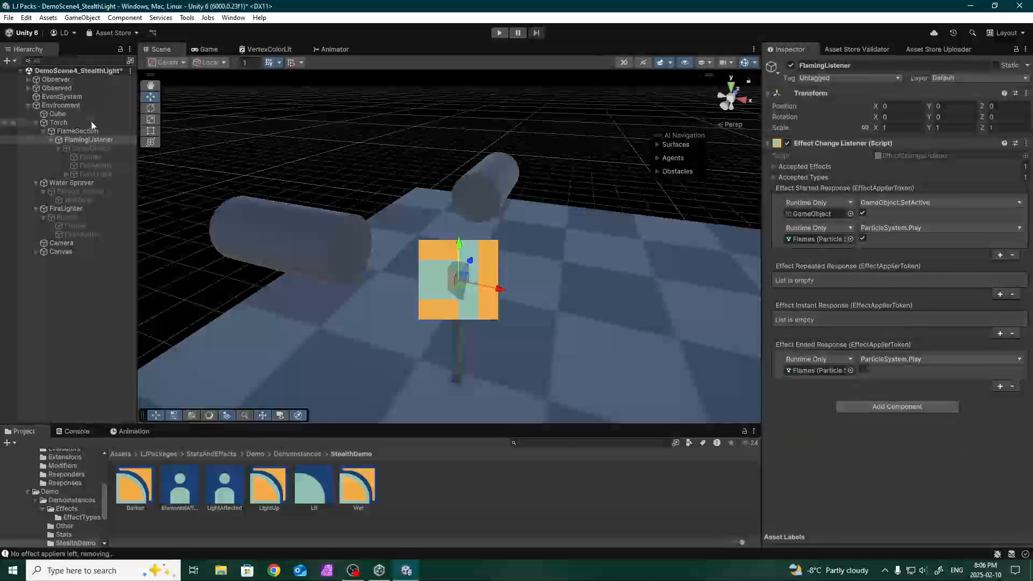
Assign the parent GameObject to the remaining Effect Ended Response and make it call GameObject.SetActive with the value off
{"action": "left_click_drag", "start_coordinate": [86, 148], "coordinate": [813, 370]}
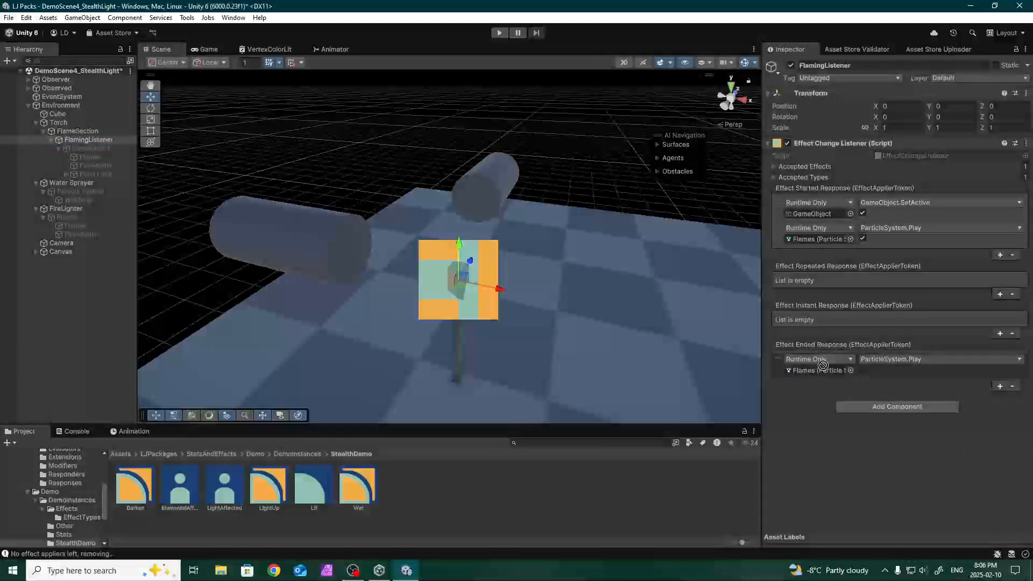
{"action": "left_click", "coordinate": [898, 364]}
{"action": "mouse_move", "coordinate": [882, 386]}
{"action": "left_click", "coordinate": [775, 482]}
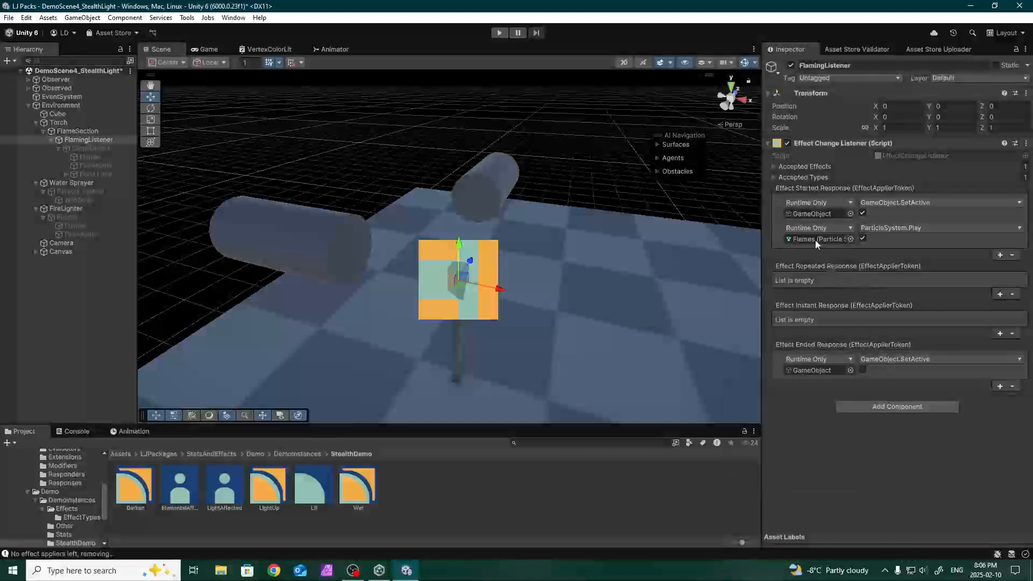
Inspect the Enlighten object under the Point Light, including its trigger effect and Sphere Collider
{"action": "left_click", "coordinate": [779, 198]}
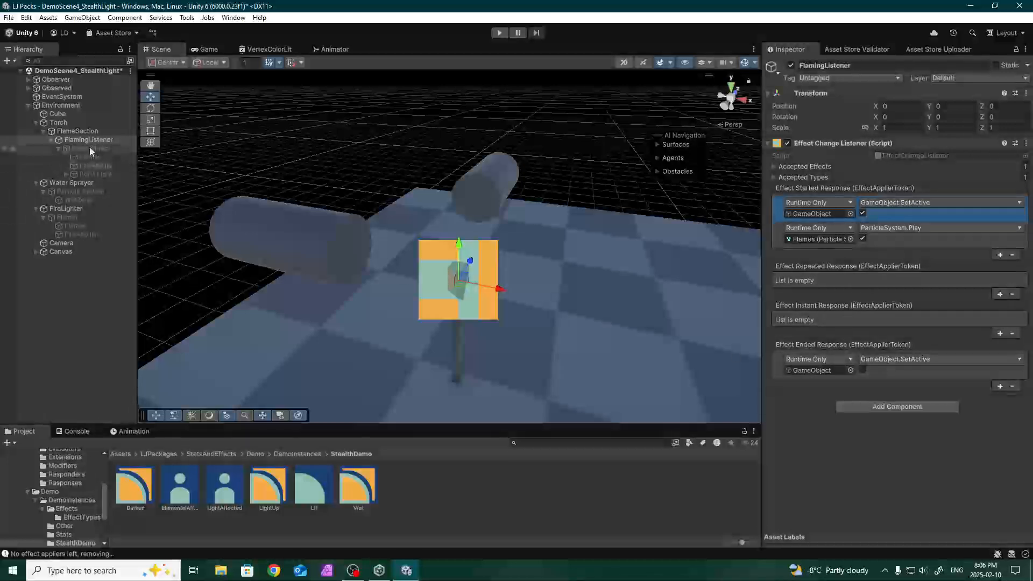
{"action": "left_click", "coordinate": [67, 174]}
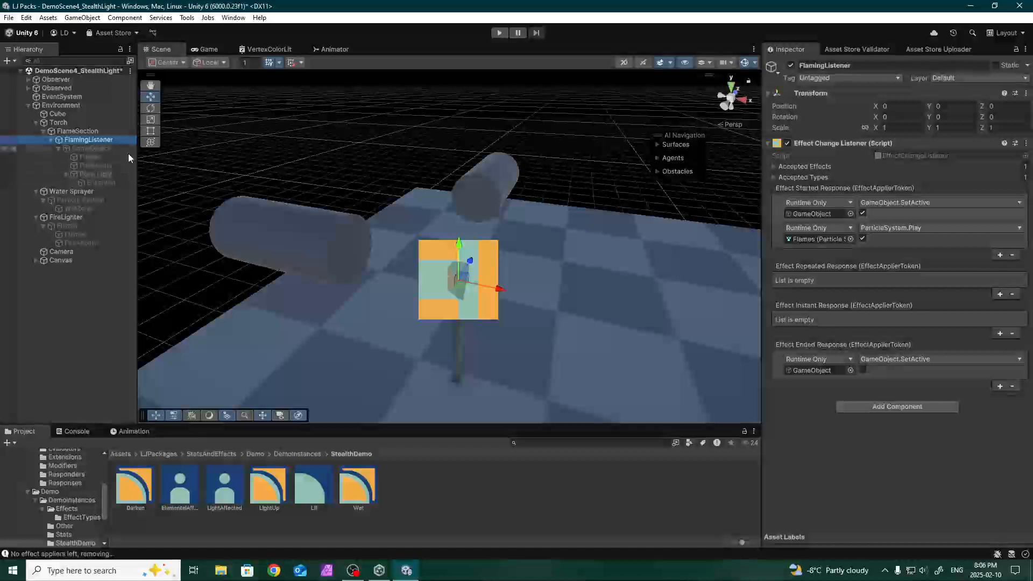
{"action": "left_click", "coordinate": [102, 182]}
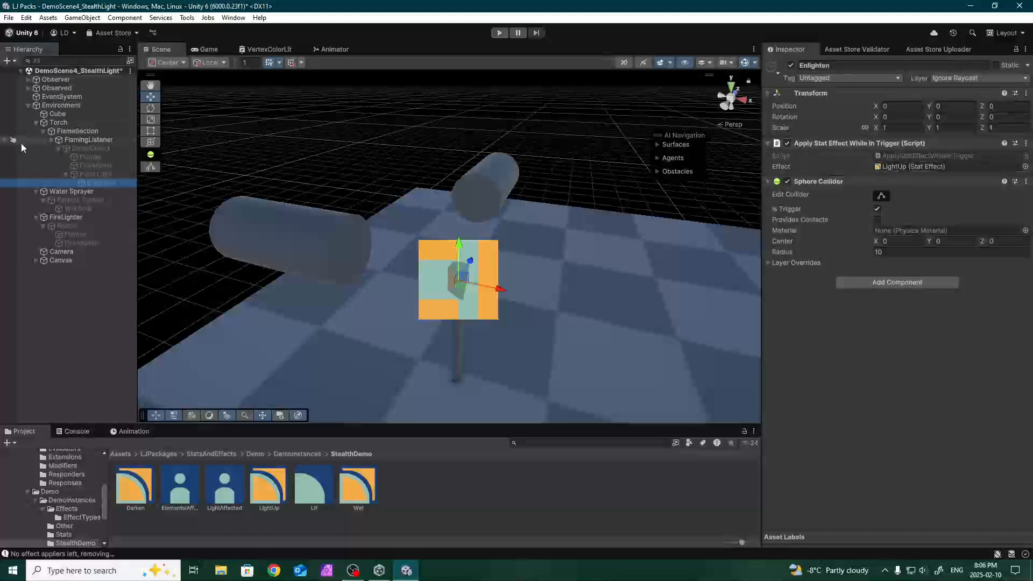
Collapse the FlamingListener and inspect the Observed object and its LightListener child in the scene
{"action": "left_click", "coordinate": [52, 139]}
{"action": "left_click", "coordinate": [33, 88]}
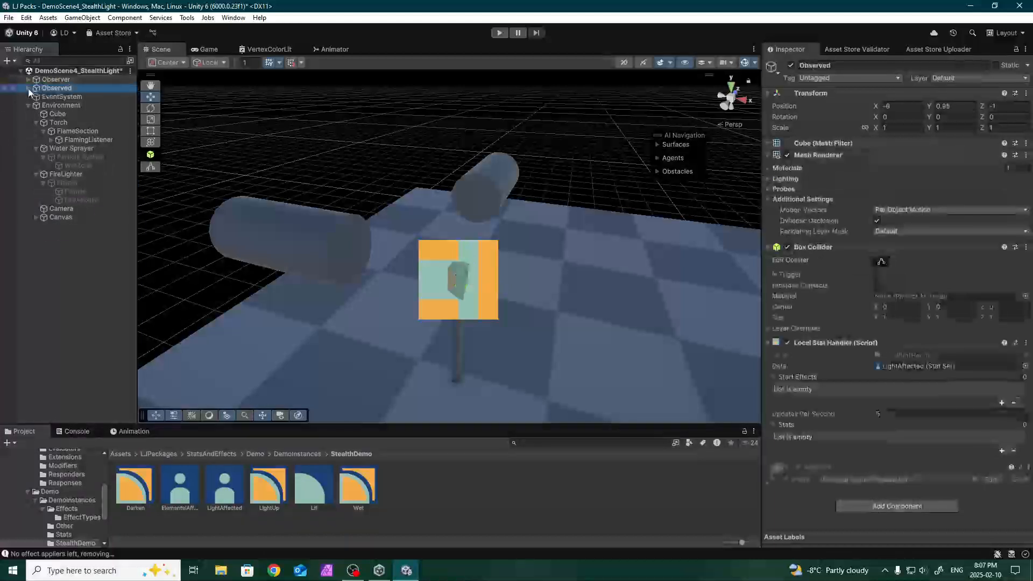
{"action": "left_click", "coordinate": [29, 88]}
{"action": "left_click", "coordinate": [70, 97]}
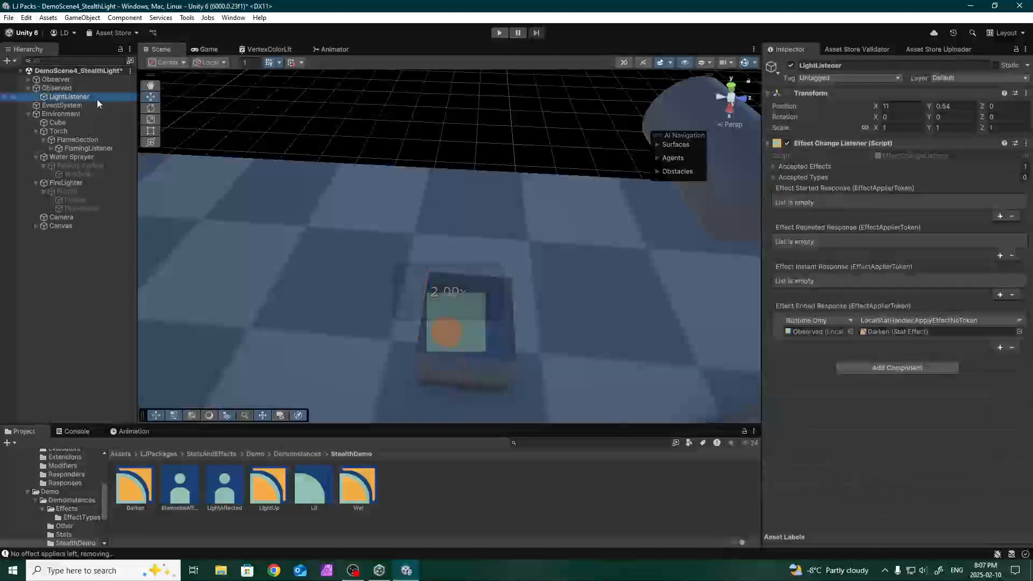
{"action": "left_click_drag", "start_coordinate": [431, 226], "coordinate": [512, 141], "text": "alt"}
{"action": "left_click", "coordinate": [57, 88]}
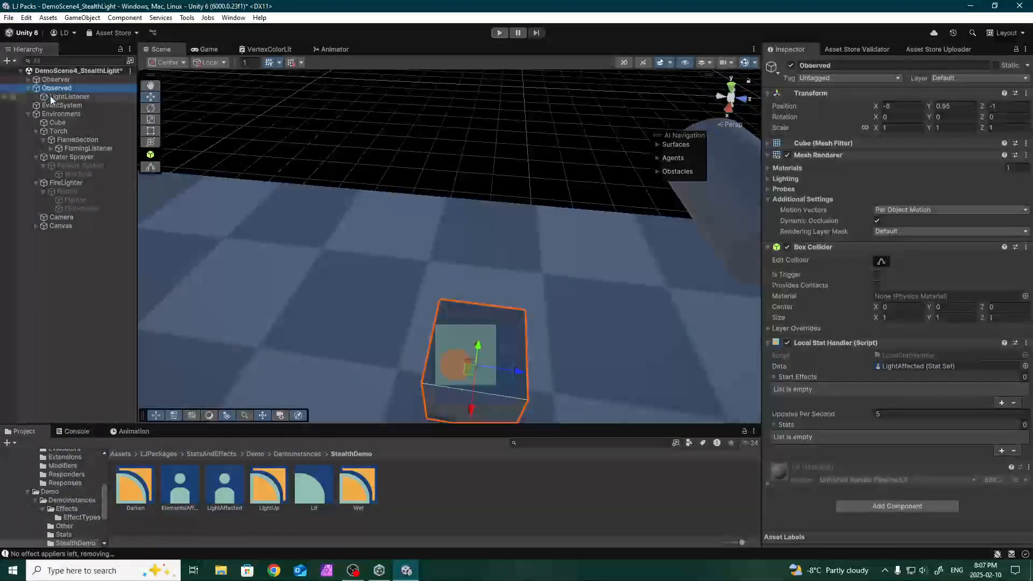
{"action": "left_click", "coordinate": [68, 96]}
{"action": "left_click_drag", "start_coordinate": [470, 178], "coordinate": [463, 107], "text": "alt"}
Examine the LightListener's accepted types and effects and locate its accepted LightUp effect asset in the project
{"action": "left_click", "coordinate": [775, 177]}
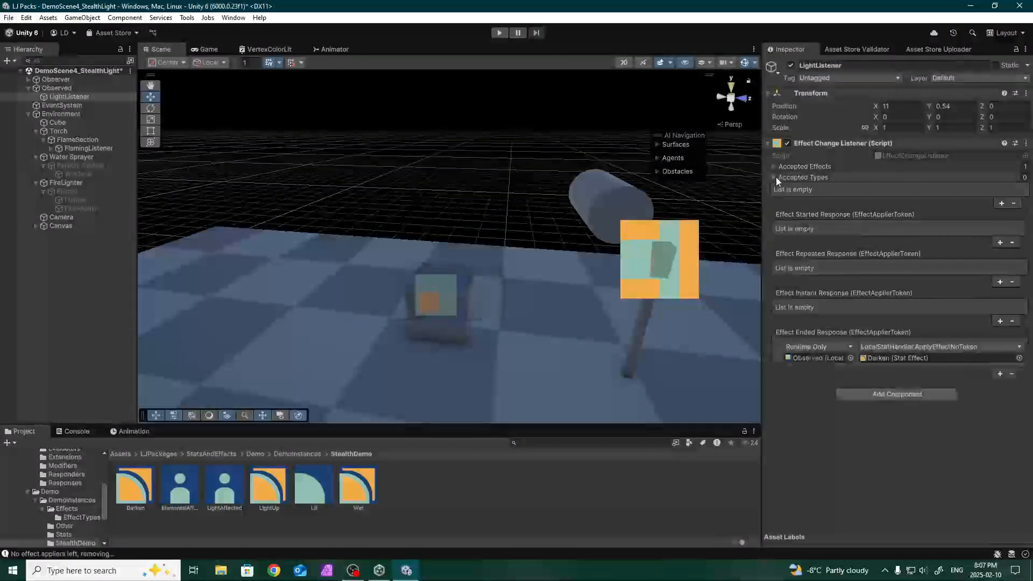
{"action": "left_click", "coordinate": [779, 168]}
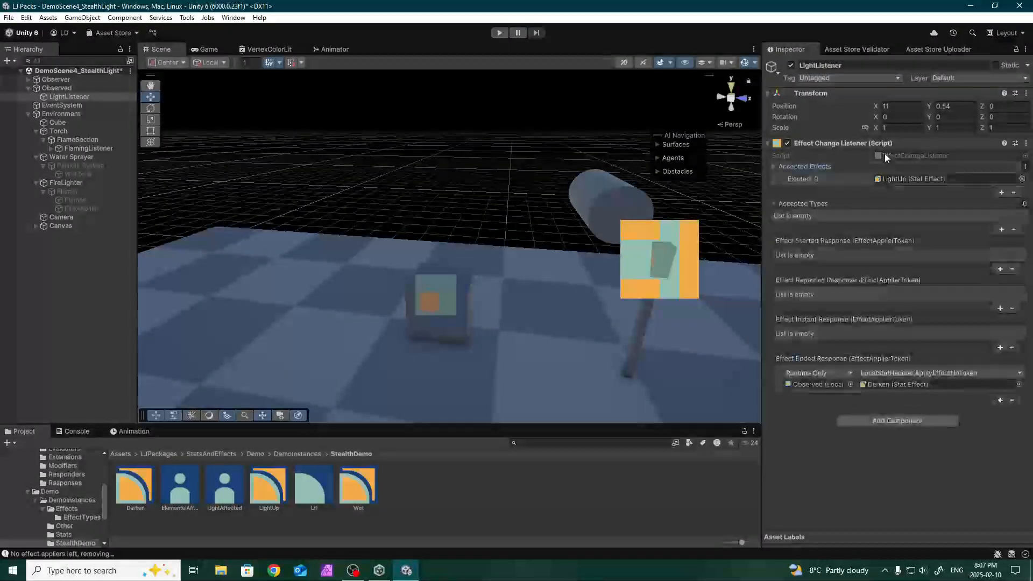
{"action": "left_click", "coordinate": [782, 203]}
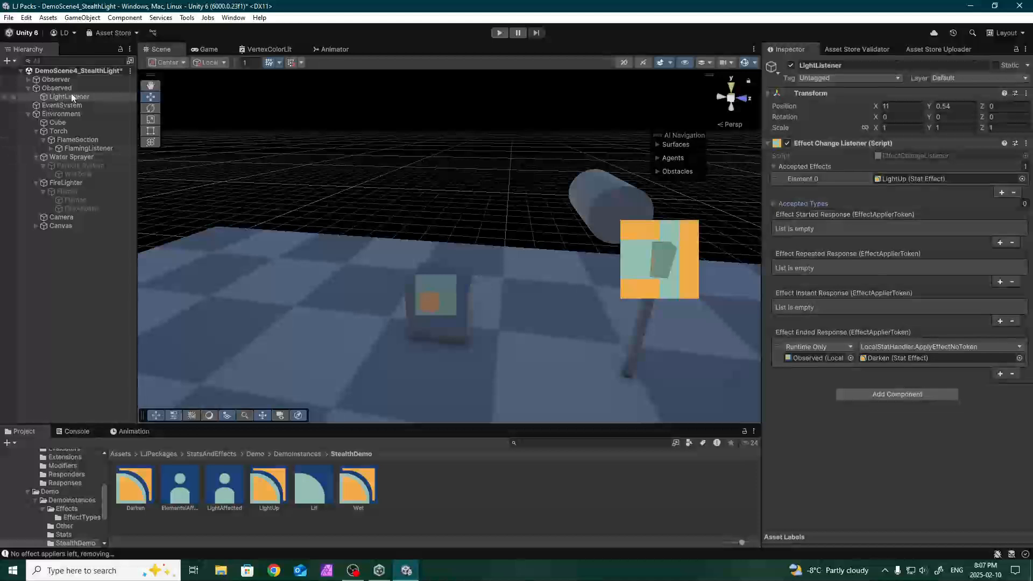
{"action": "left_click", "coordinate": [904, 181]}
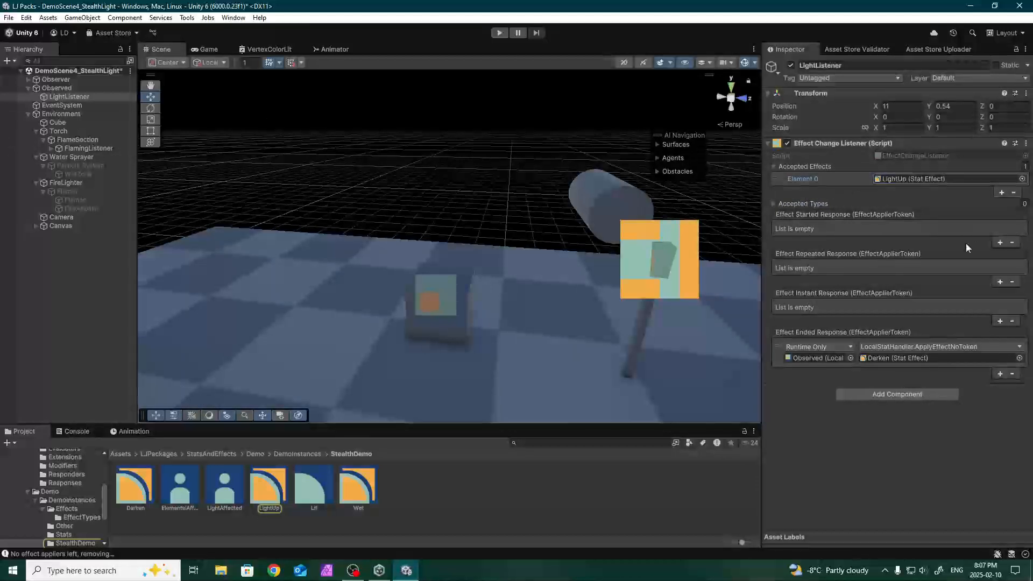
Open the Darken stat effect assigned to the LightListener's Effect Ended Response
{"action": "right_click_drag", "start_coordinate": [464, 270], "coordinate": [559, 300]}
{"action": "scroll", "coordinate": [540, 314], "scroll_direction": "up", "scroll_amount": 1}
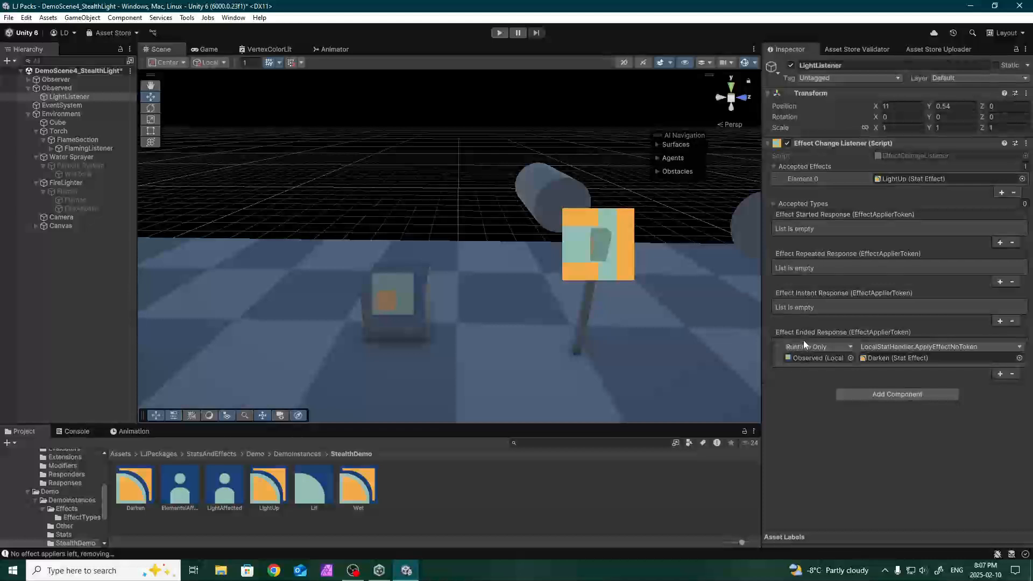
{"action": "double_click", "coordinate": [909, 363]}
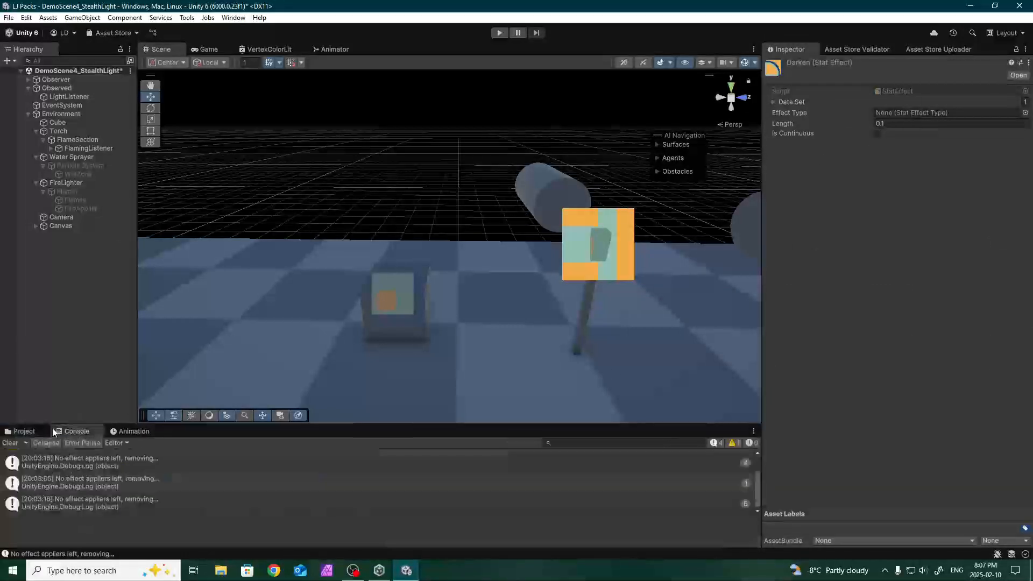
Switch to the Game view and start playing the scene
{"action": "left_click", "coordinate": [200, 48]}
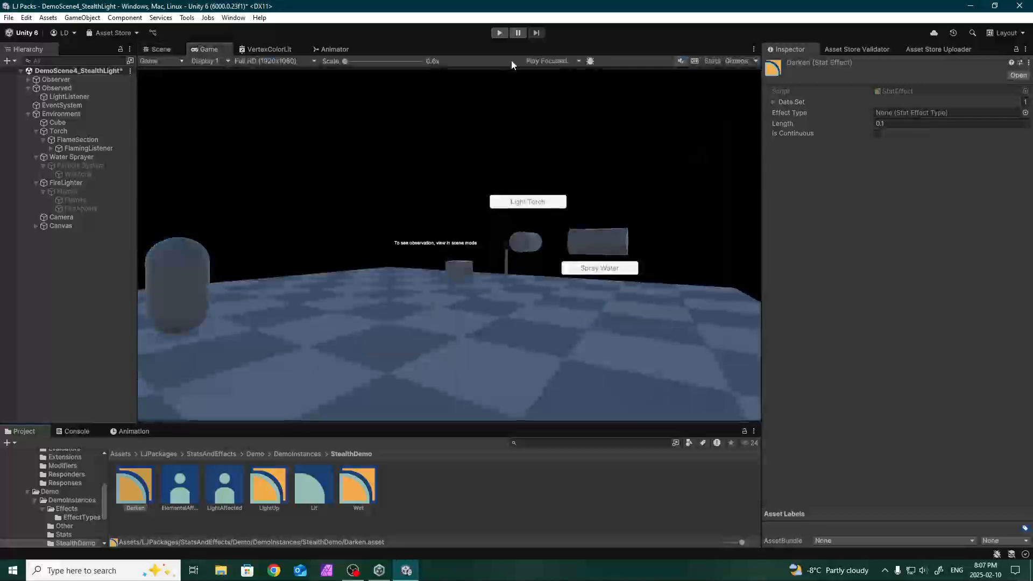
{"action": "left_click", "coordinate": [499, 32]}
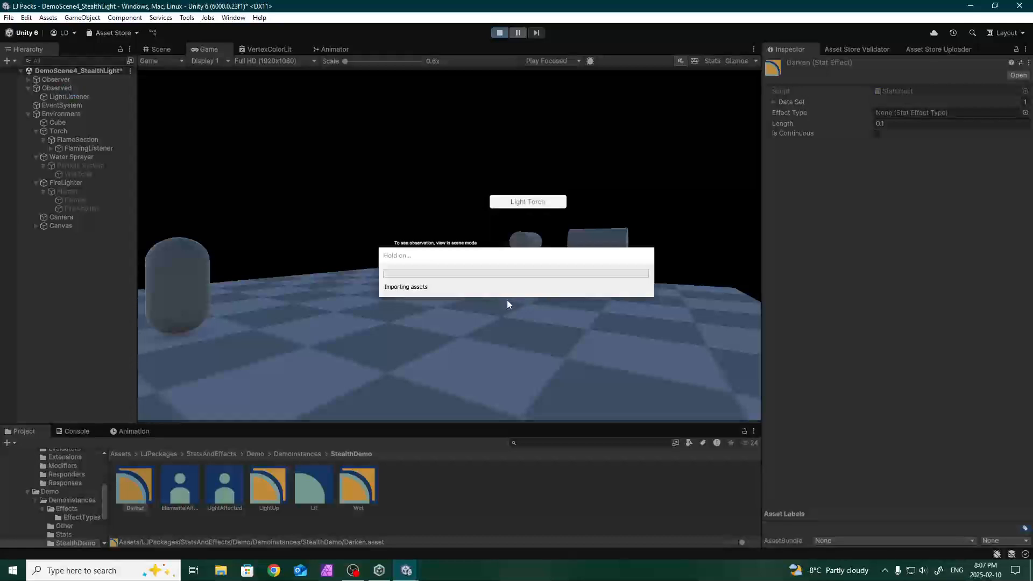
Inspect the Observer's Observe Lit Object Demo component and view the source of its script
{"action": "left_click", "coordinate": [66, 77]}
{"action": "left_click", "coordinate": [938, 272]}
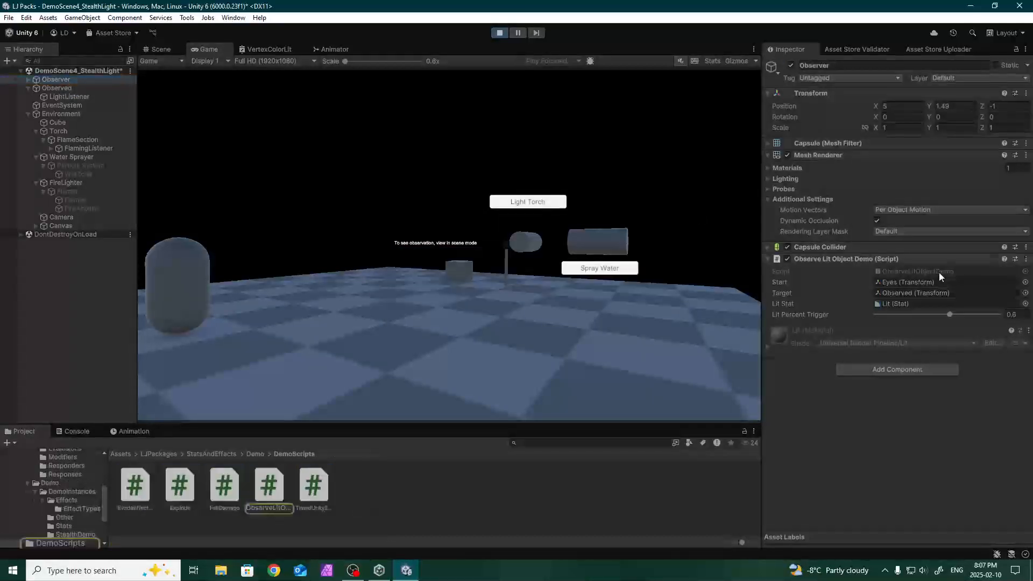
{"action": "left_click", "coordinate": [285, 490]}
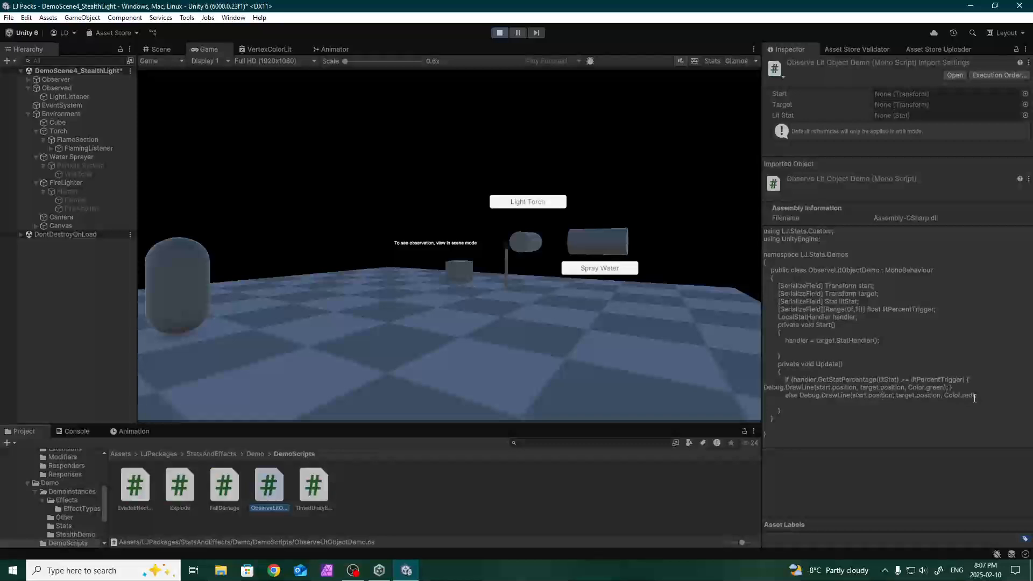
Examine the lit-percentage condition in the script's Update method and check the observer's debug line in the Scene view
{"action": "left_click_drag", "start_coordinate": [810, 379], "coordinate": [877, 380]}
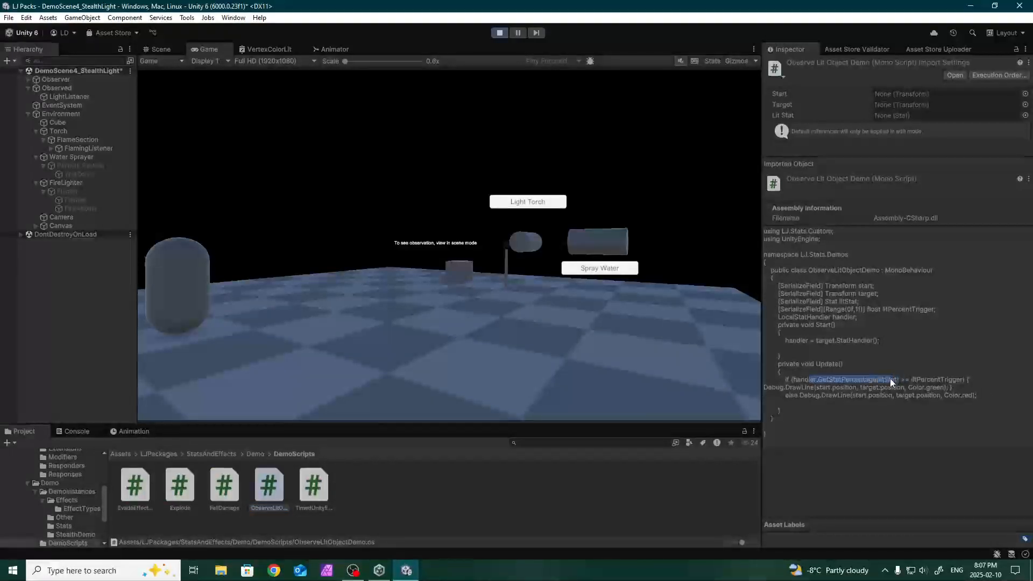
{"action": "left_click", "coordinate": [865, 333]}
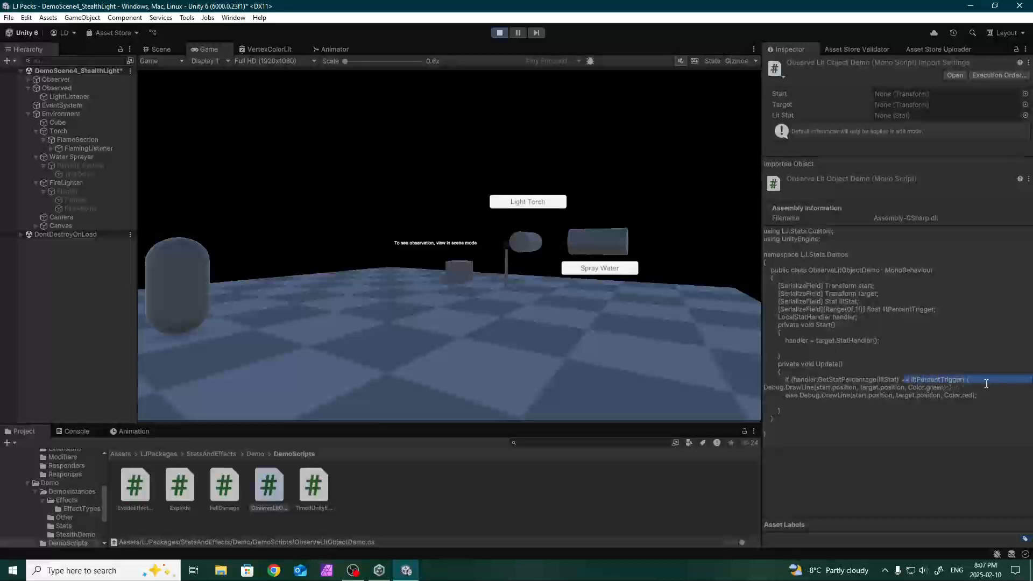
{"action": "left_click", "coordinate": [161, 49]}
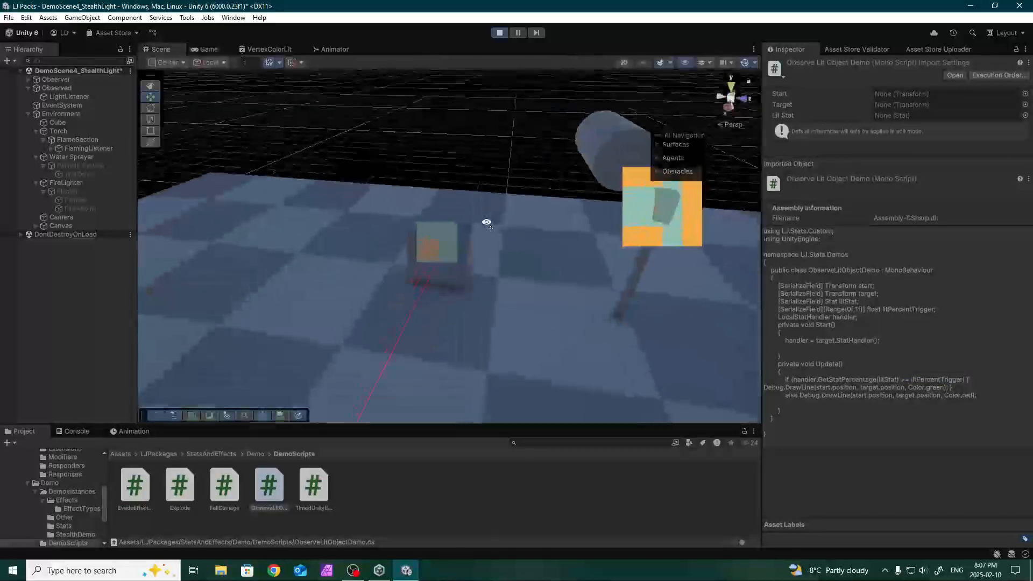
{"action": "scroll", "coordinate": [294, 86], "scroll_direction": "down", "scroll_amount": 5}
{"action": "left_click", "coordinate": [210, 49]}
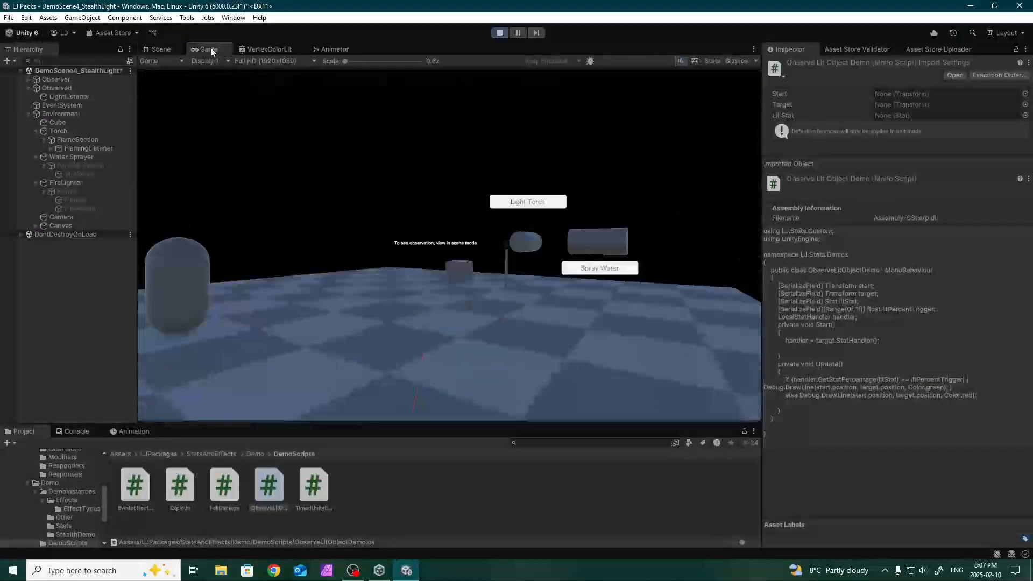
Light the torch in the running game and inspect the observer's debug line to the cube in the Scene view
{"action": "left_click", "coordinate": [537, 207]}
{"action": "left_click", "coordinate": [165, 49]}
{"action": "scroll", "coordinate": [398, 208], "scroll_direction": "up", "scroll_amount": 3}
{"action": "key", "text": "w"}
{"action": "right_click_drag", "start_coordinate": [305, 144], "coordinate": [373, 131]}
Move the Observed cube out of the torch's light to the far side of the floor, then back into the lit area
{"action": "left_click", "coordinate": [77, 89]}
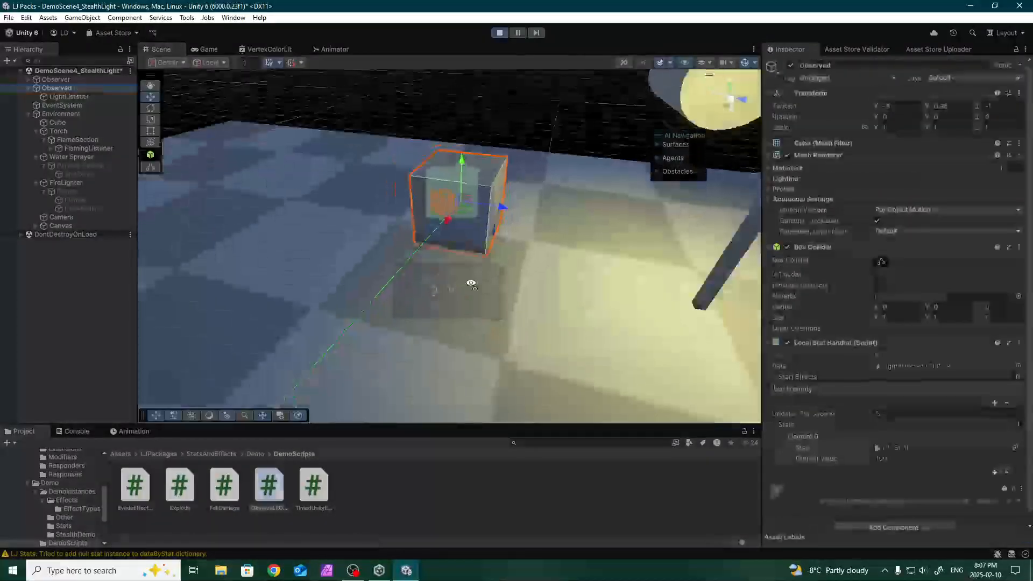
{"action": "scroll", "coordinate": [454, 219], "scroll_direction": "down", "scroll_amount": 5}
{"action": "left_click_drag", "start_coordinate": [454, 219], "coordinate": [237, 197]}
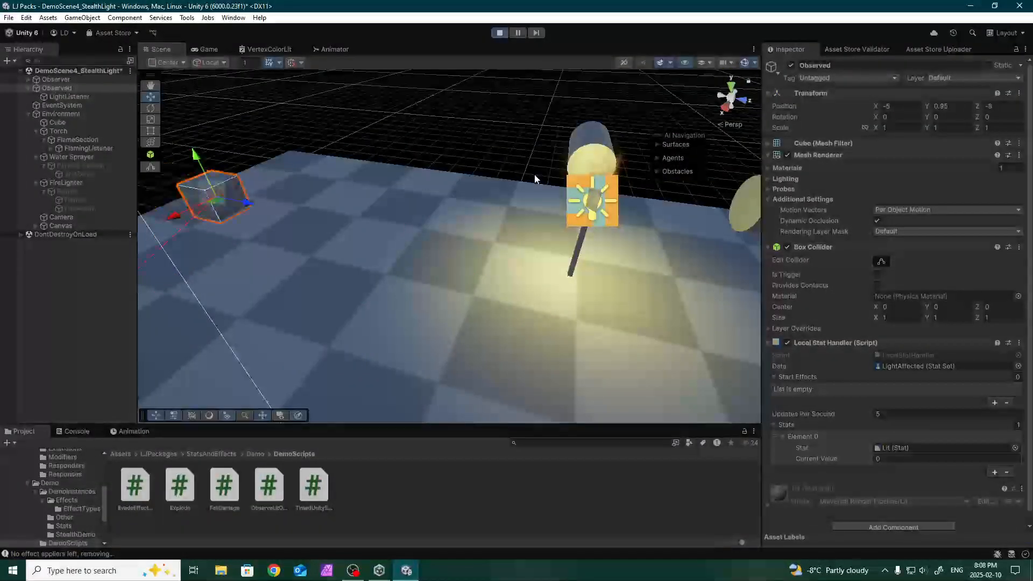
{"action": "scroll", "coordinate": [487, 192], "scroll_direction": "up", "scroll_amount": 2}
{"action": "key", "text": "s"}
{"action": "right_click_drag", "start_coordinate": [535, 178], "coordinate": [479, 195]}
{"action": "left_click_drag", "start_coordinate": [379, 202], "coordinate": [601, 285]}
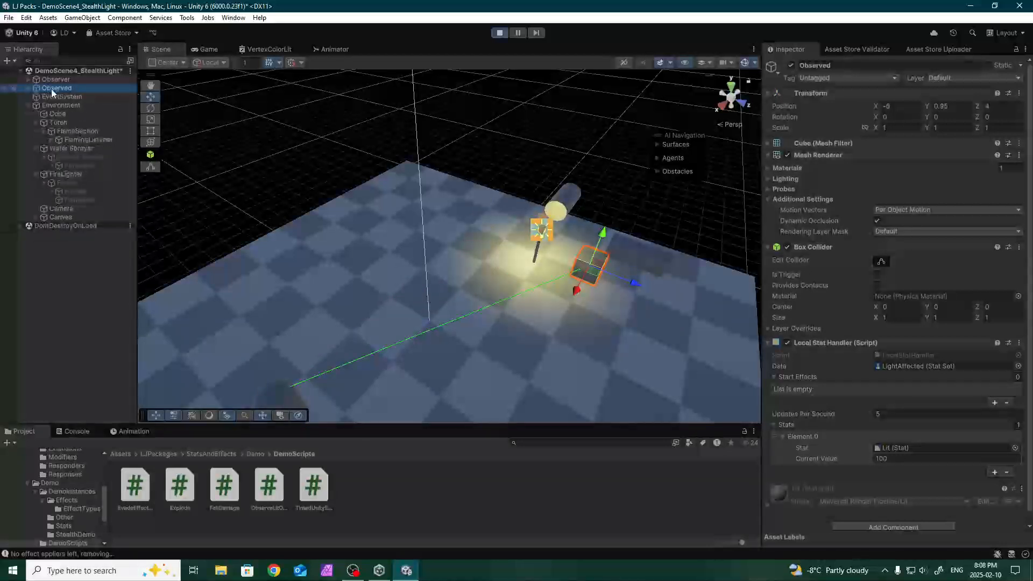
Duplicate the Observed cube and move the copy out of the torch's light toward the floor's far corner
{"action": "right_click", "coordinate": [47, 87]}
{"action": "left_click", "coordinate": [81, 152]}
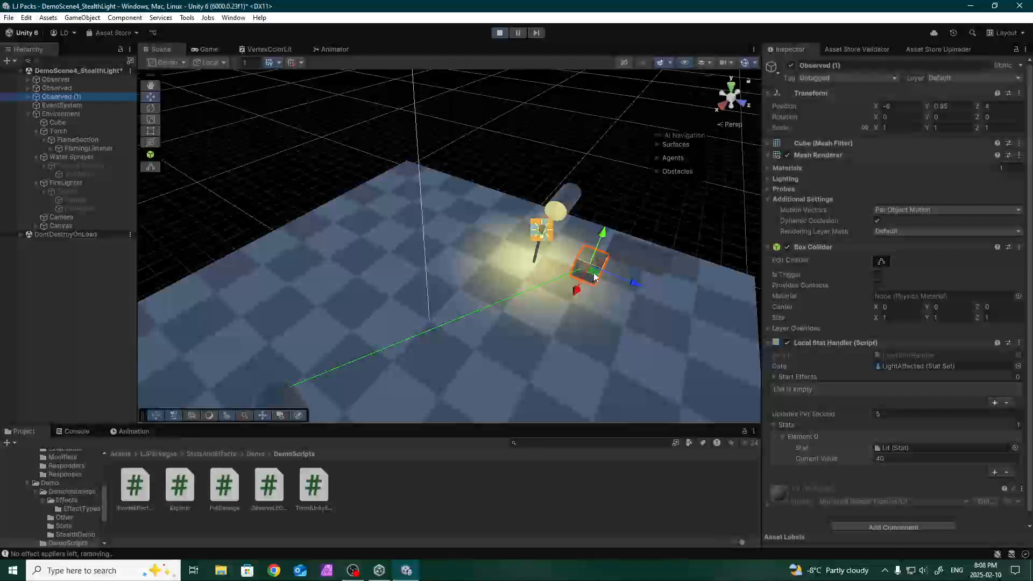
{"action": "left_click_drag", "start_coordinate": [595, 276], "coordinate": [440, 229]}
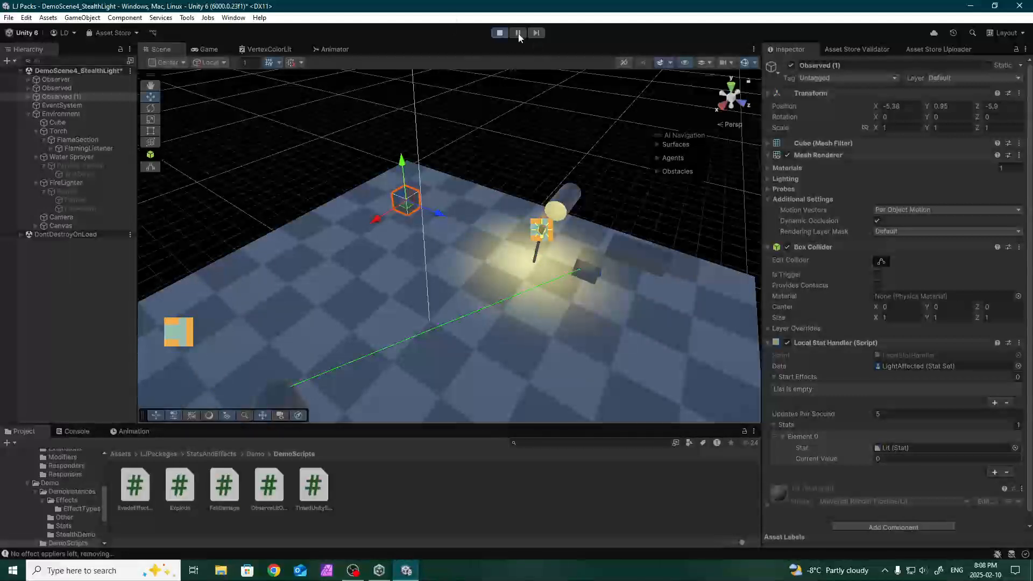
Stop playing the scene, check the Console, and return to the project files
{"action": "left_click", "coordinate": [500, 32]}
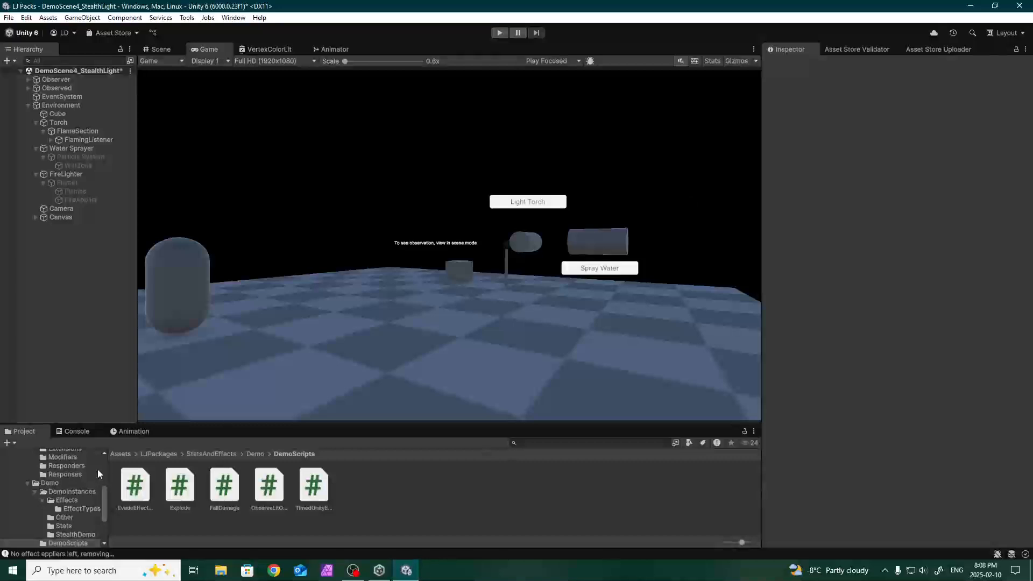
{"action": "left_click", "coordinate": [75, 431]}
{"action": "left_click", "coordinate": [11, 431]}
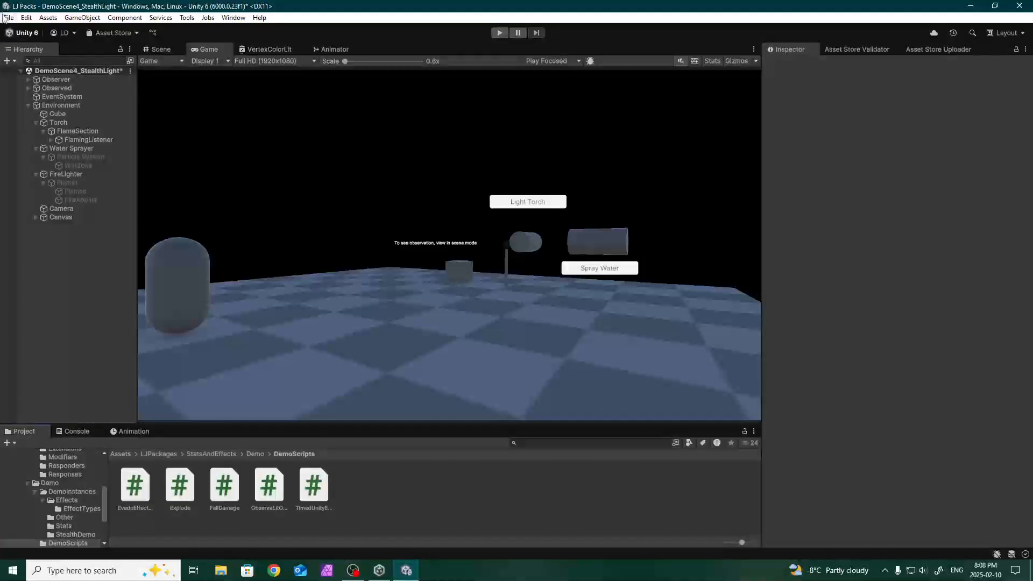
Save the scene and the project, and switch back to the Scene view
{"action": "left_click", "coordinate": [9, 17]}
{"action": "left_click", "coordinate": [25, 69]}
{"action": "left_click", "coordinate": [9, 17]}
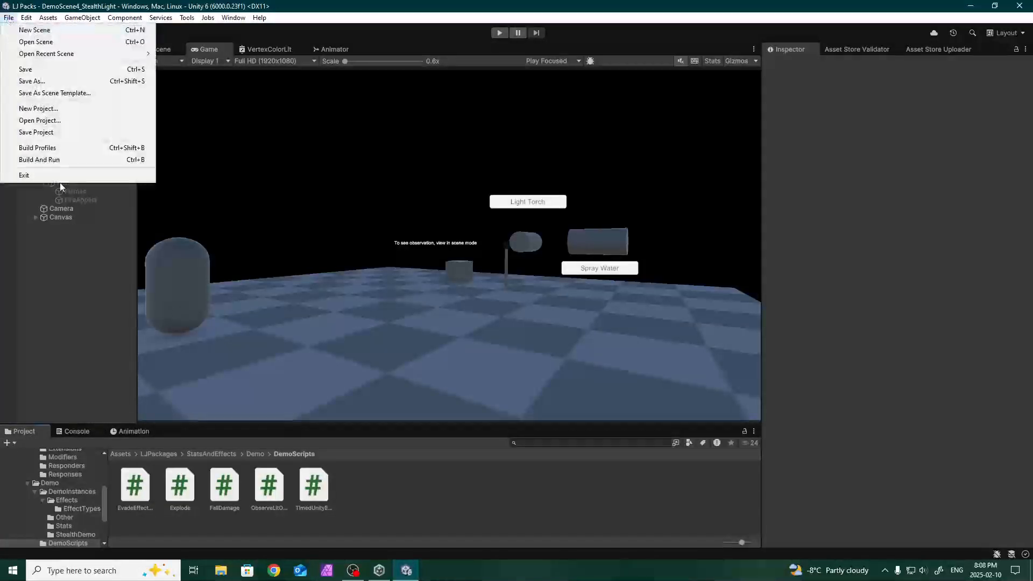
{"action": "left_click", "coordinate": [36, 132]}
{"action": "left_click", "coordinate": [161, 49]}
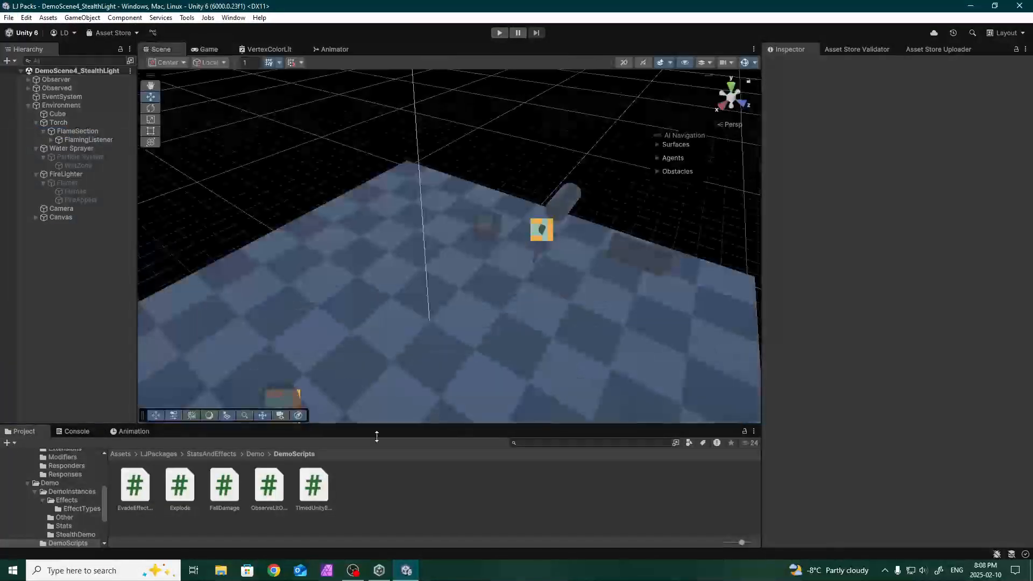